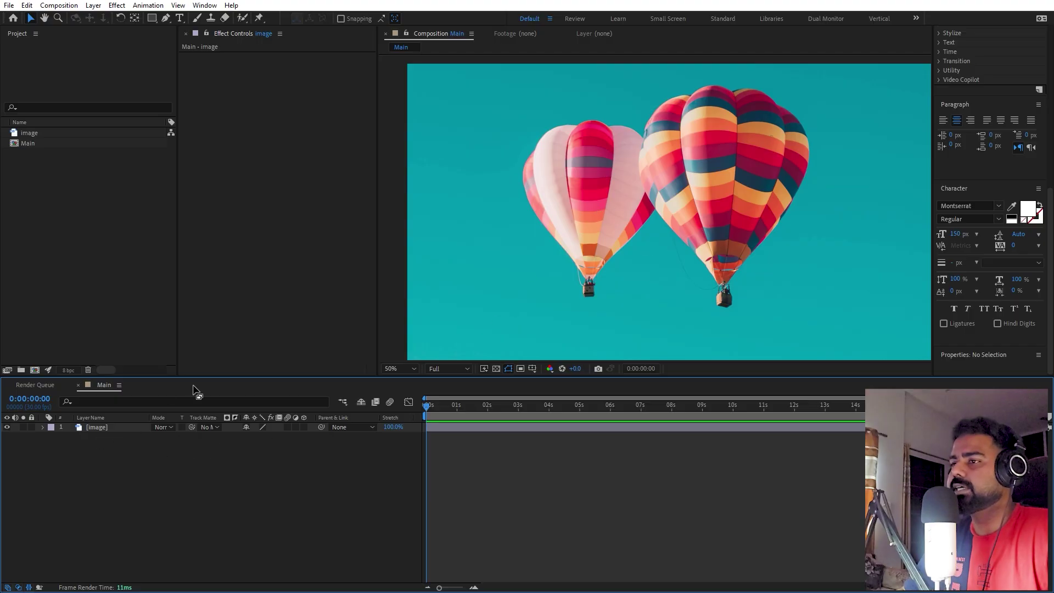
- Draw a white rounded rectangle about 690 by 200 px across the two balloons on its own shape layer
left_click(111, 430)
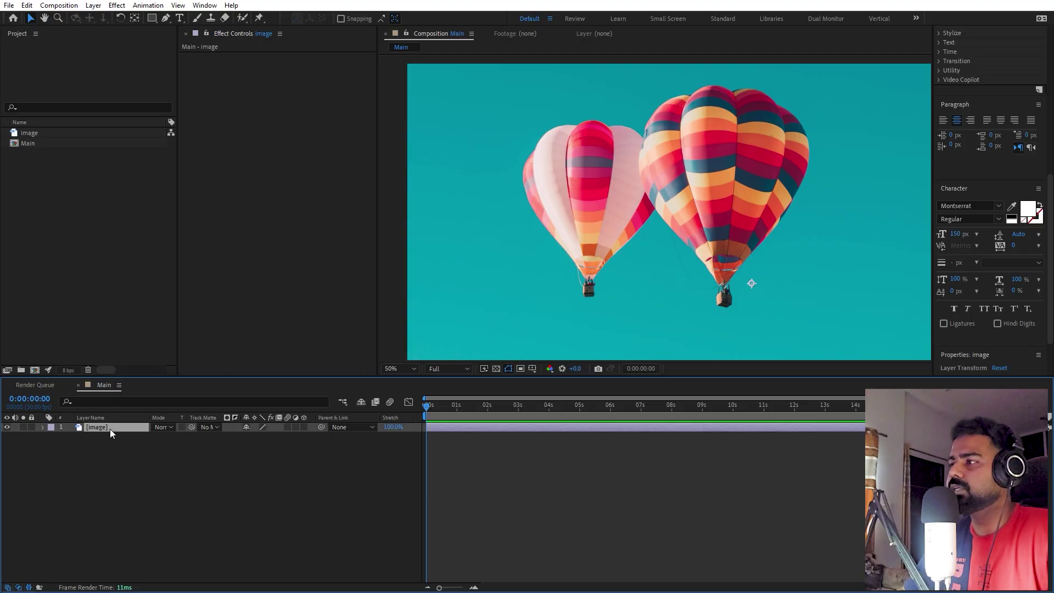
key("F2")
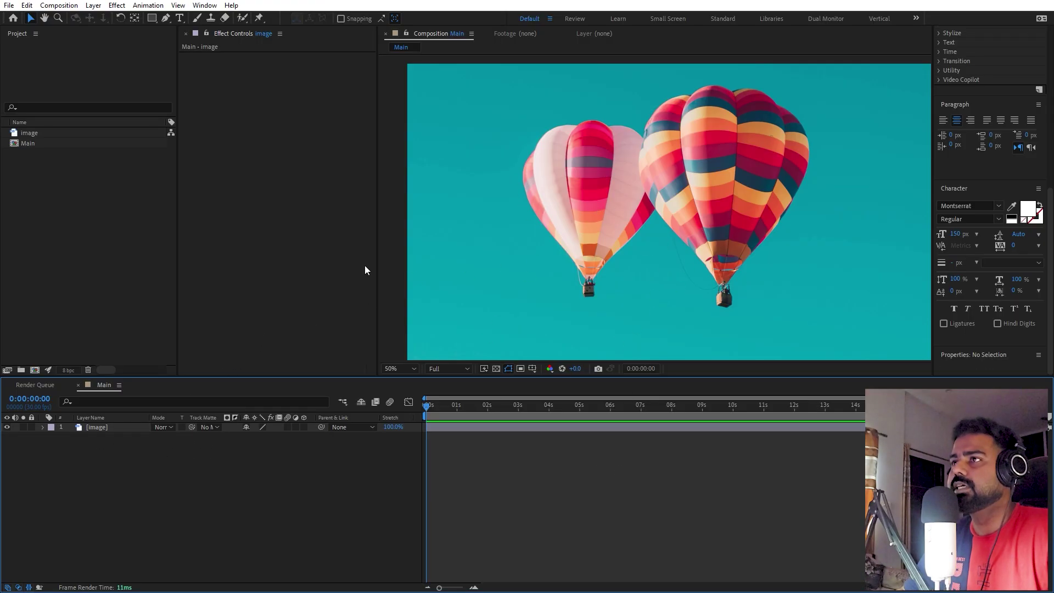
left_click(153, 19)
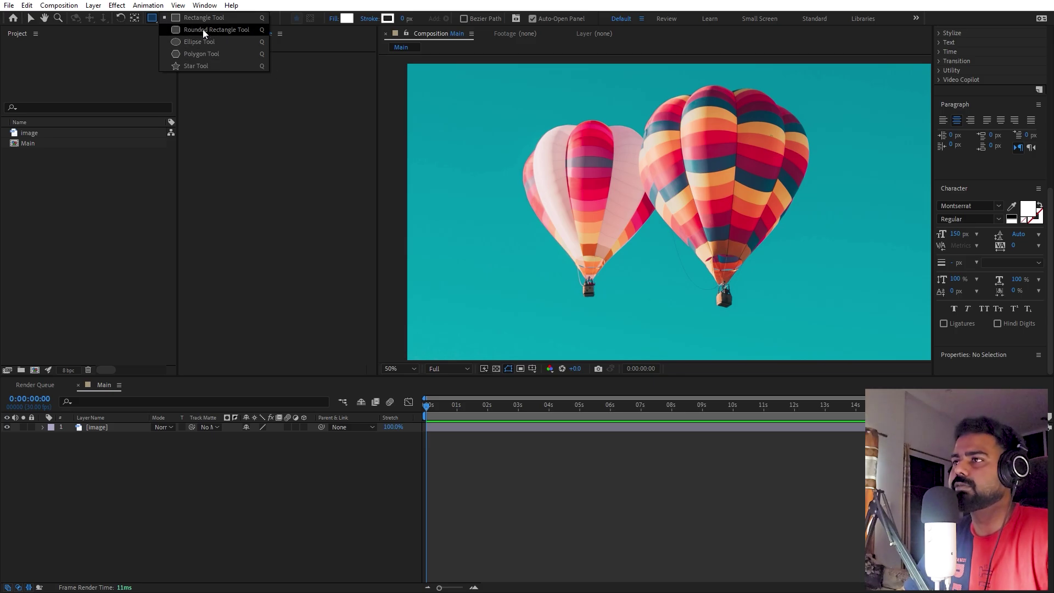
left_click(202, 30)
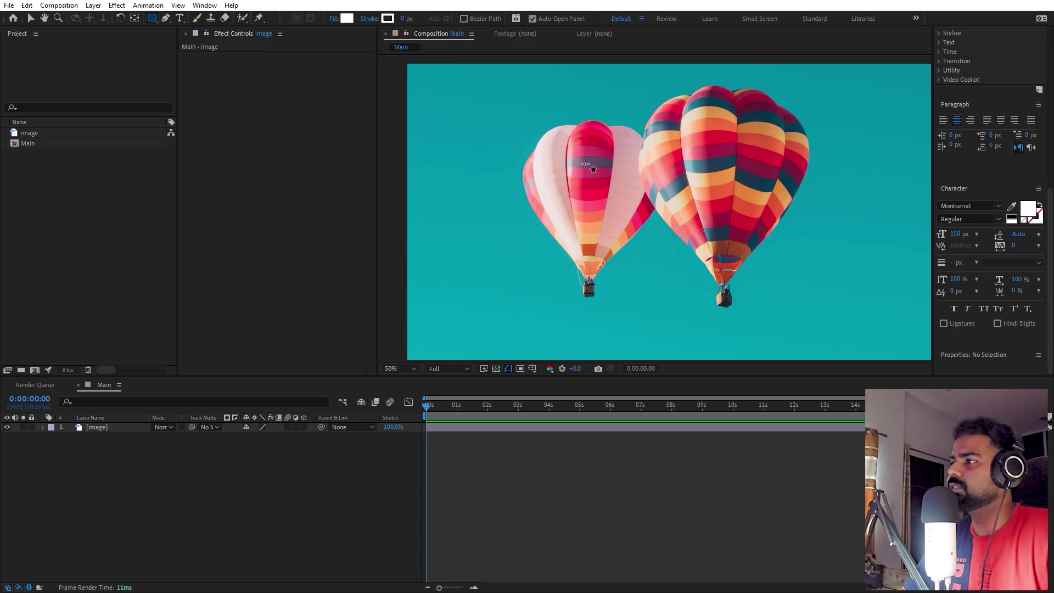
left_click_drag(592, 175, 781, 230)
- Unlink the rectangle path's size proportions and set its size to 800 by 250 px
left_click(138, 404)
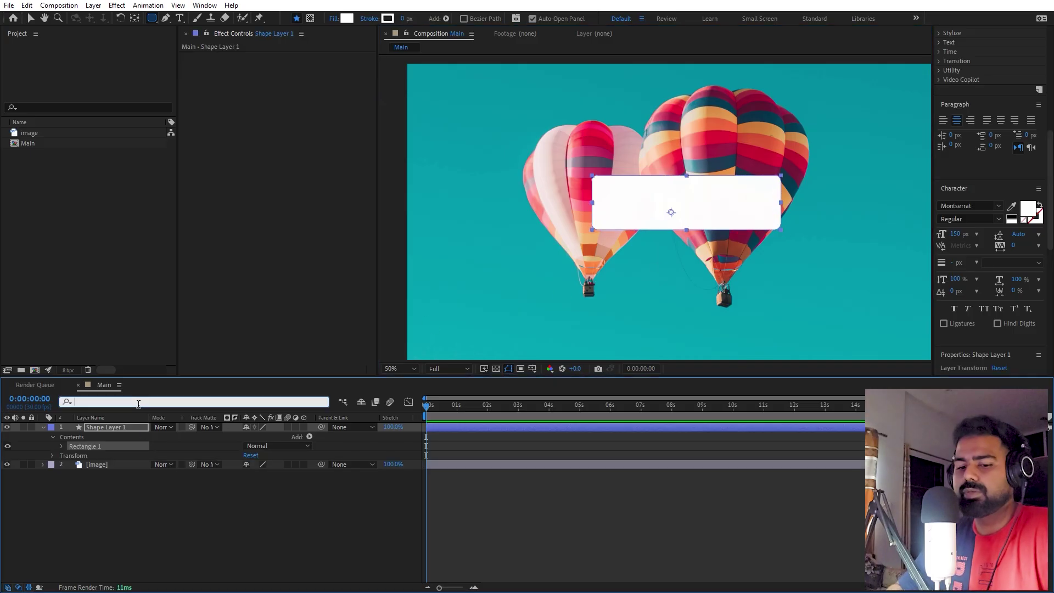
type("size")
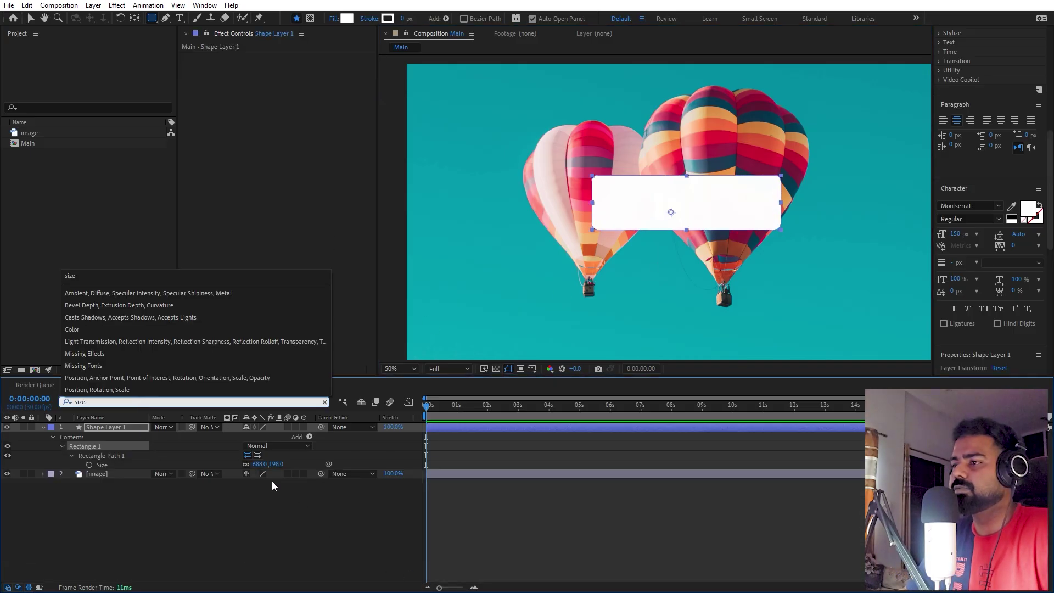
left_click(248, 465)
left_click(260, 464)
type("800")
key("Return")
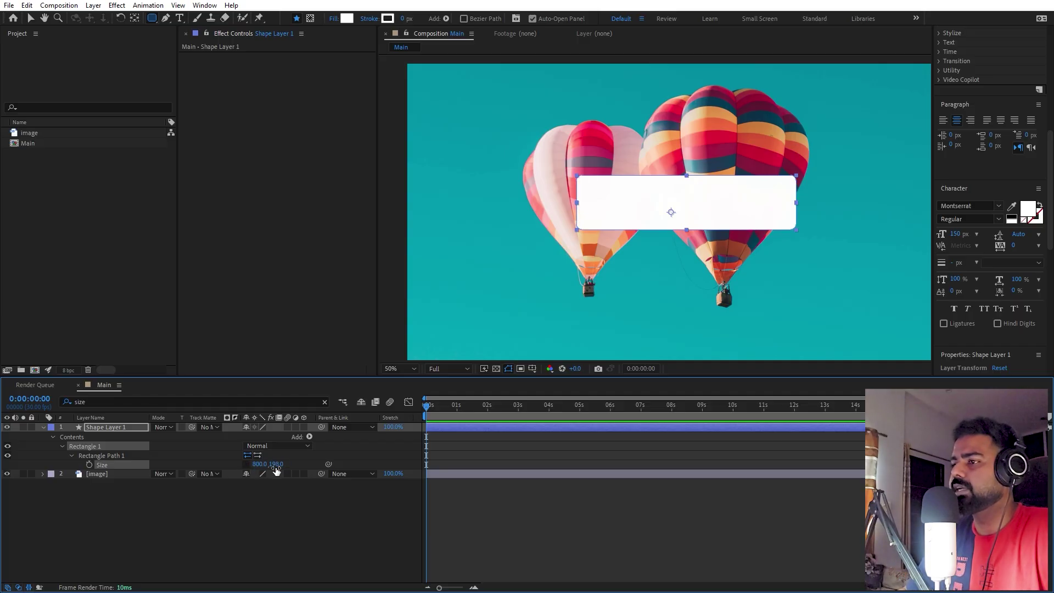
left_click_drag(277, 464, 308, 466)
left_click(277, 464)
type("250")
key("Return")
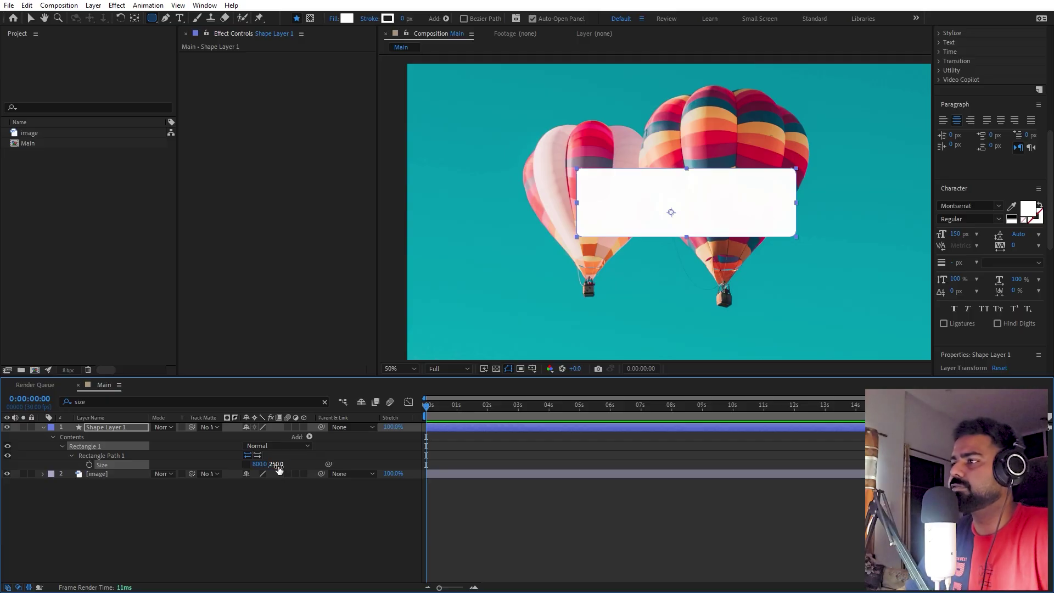
- Set the rectangle path's roundness to 50 and collapse the shape layer's properties
key("ctrl+f")
type("roun")
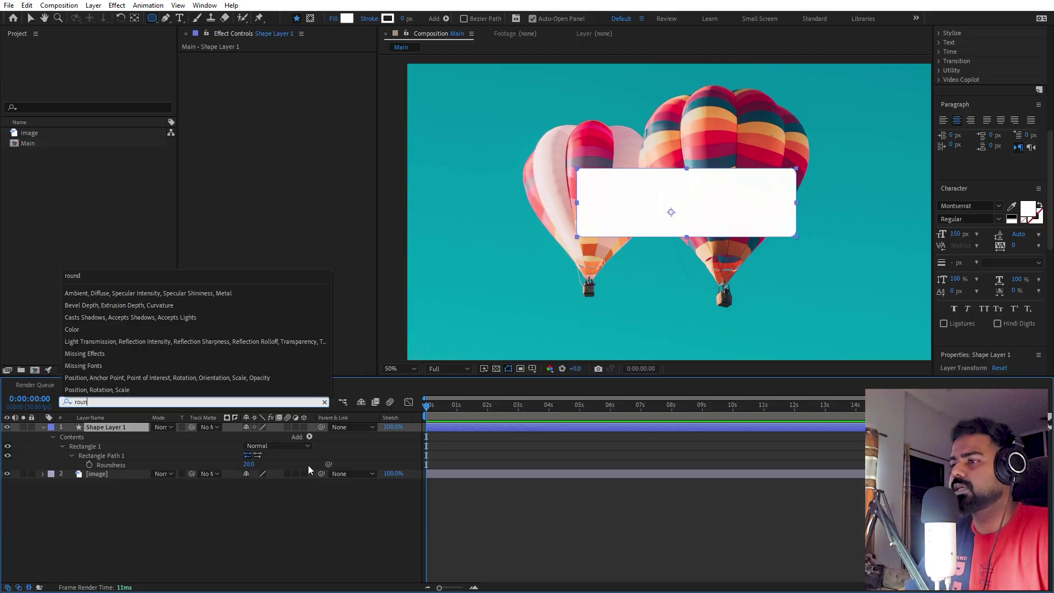
left_click(249, 464)
type("50")
key("Return")
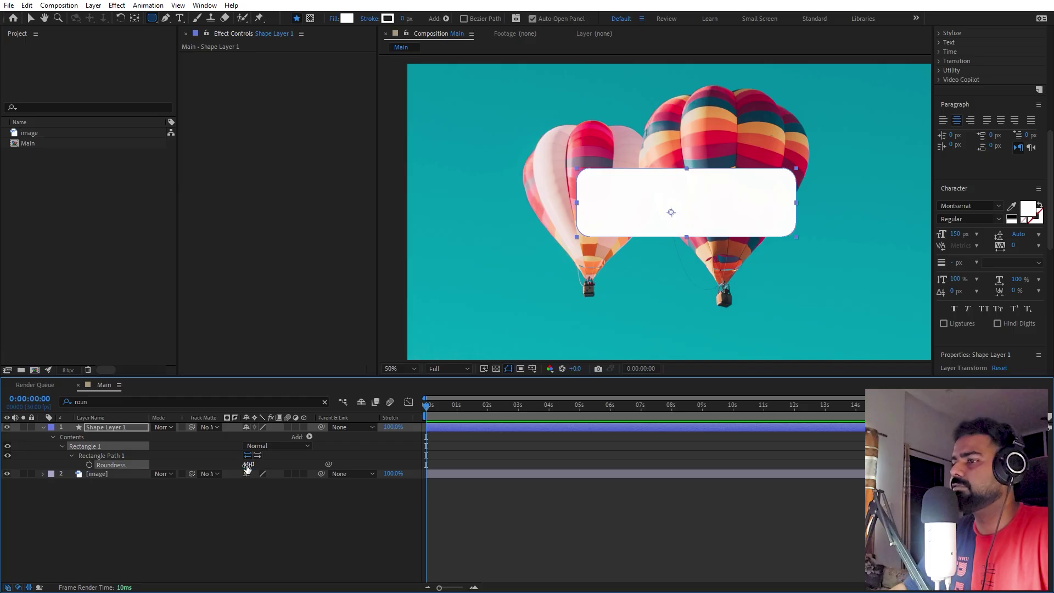
left_click(311, 497)
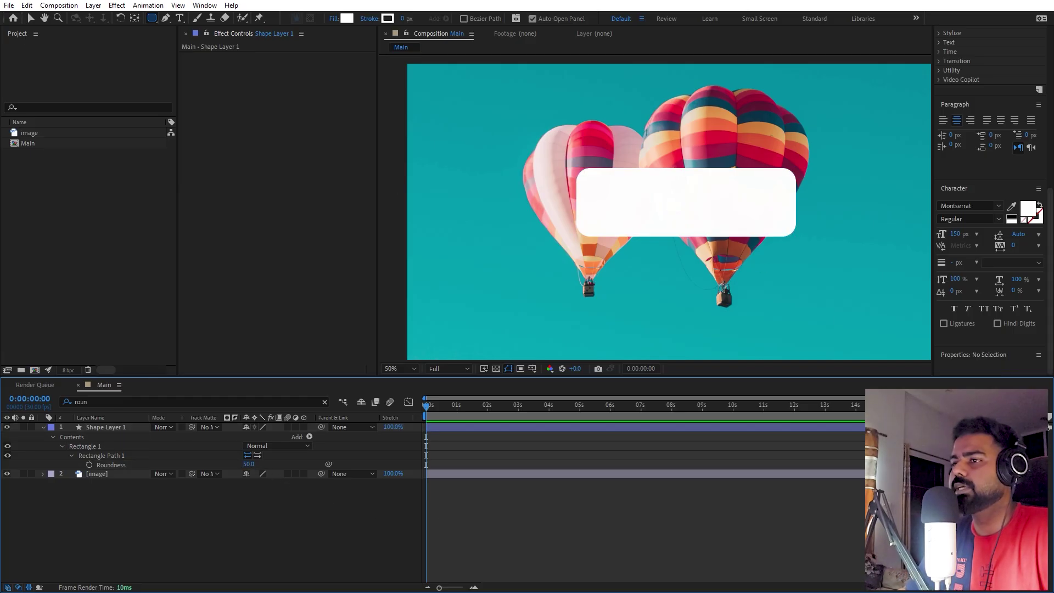
left_click(42, 428)
- Center the shape layer's anchor point on the rectangle and clear the layer property search
left_click(86, 429)
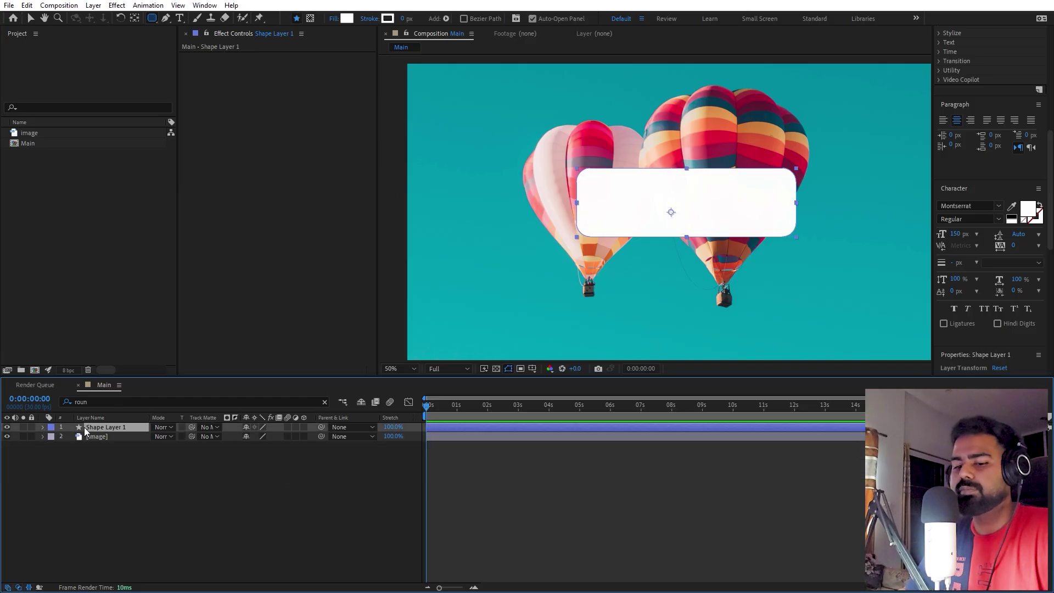
key("v")
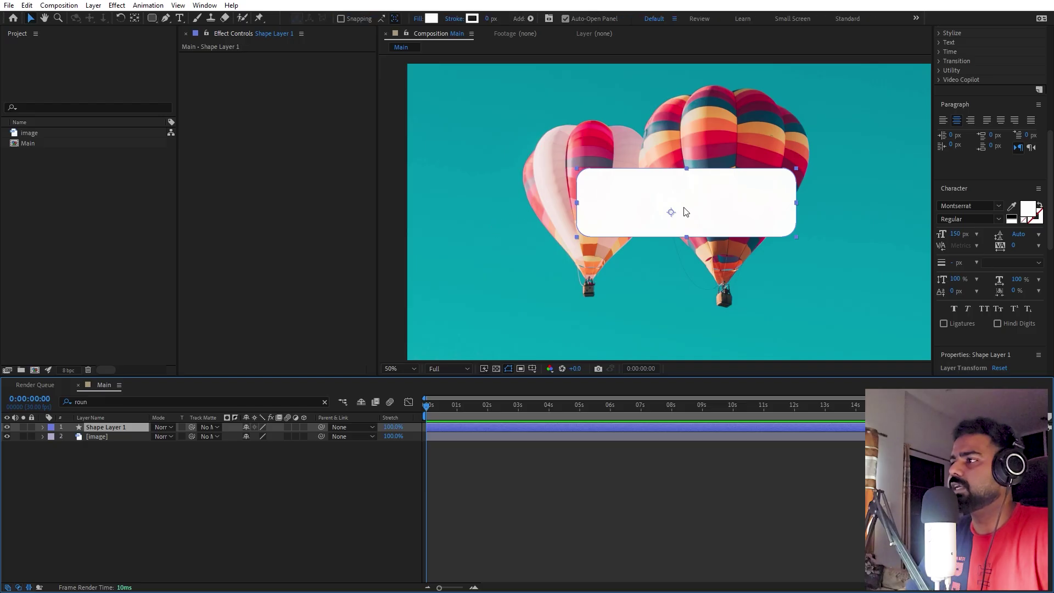
key("y")
key("ctrl+alt+Home")
left_click(324, 403)
left_click(137, 462)
- Lower the rectangle's solid fill opacity to 25.6%
left_click(117, 428)
left_click(152, 18)
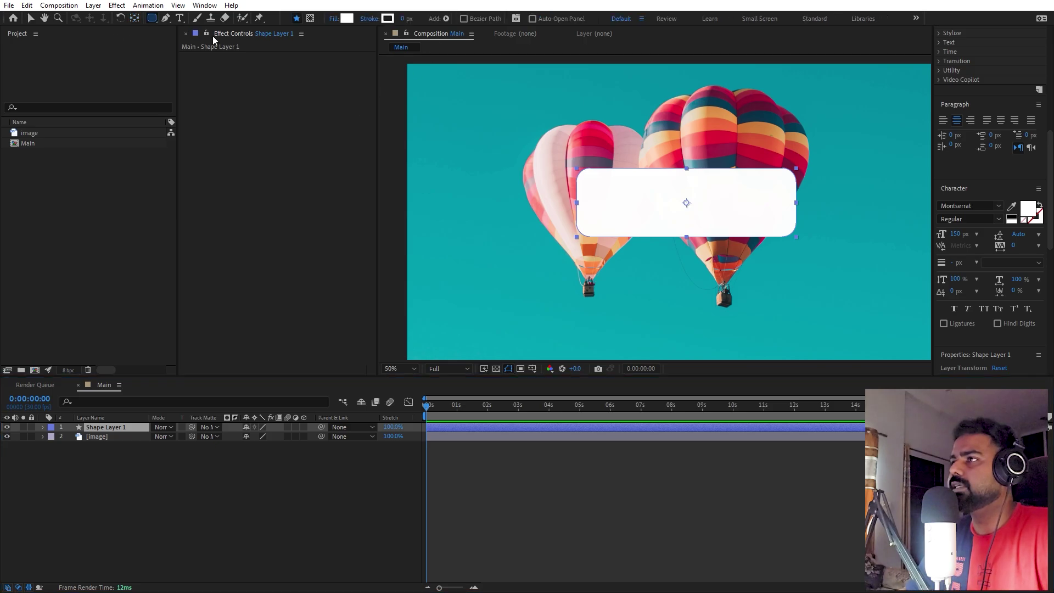
left_click(333, 18)
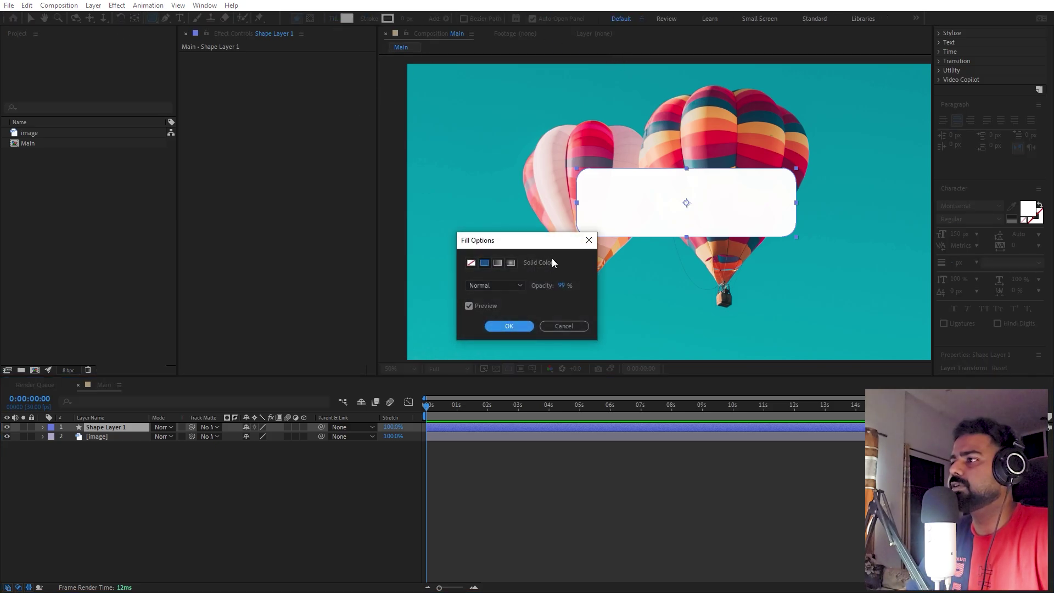
left_click_drag(560, 286, 197, 328)
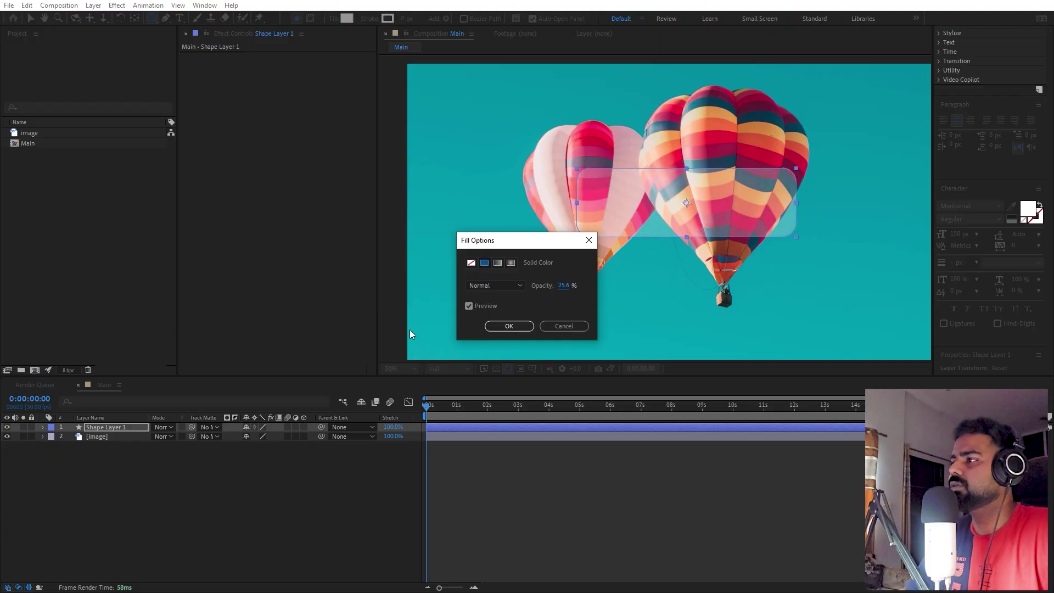
left_click(513, 328)
left_click(207, 506)
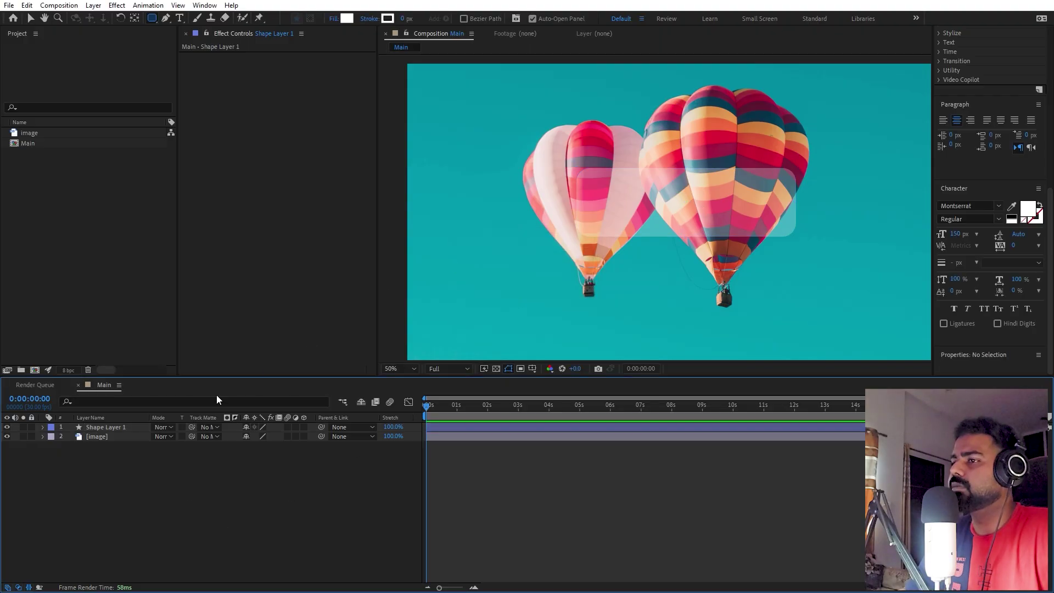
- Give the rectangle a thin white stroke of 0.8 px
left_click(114, 426)
key("v")
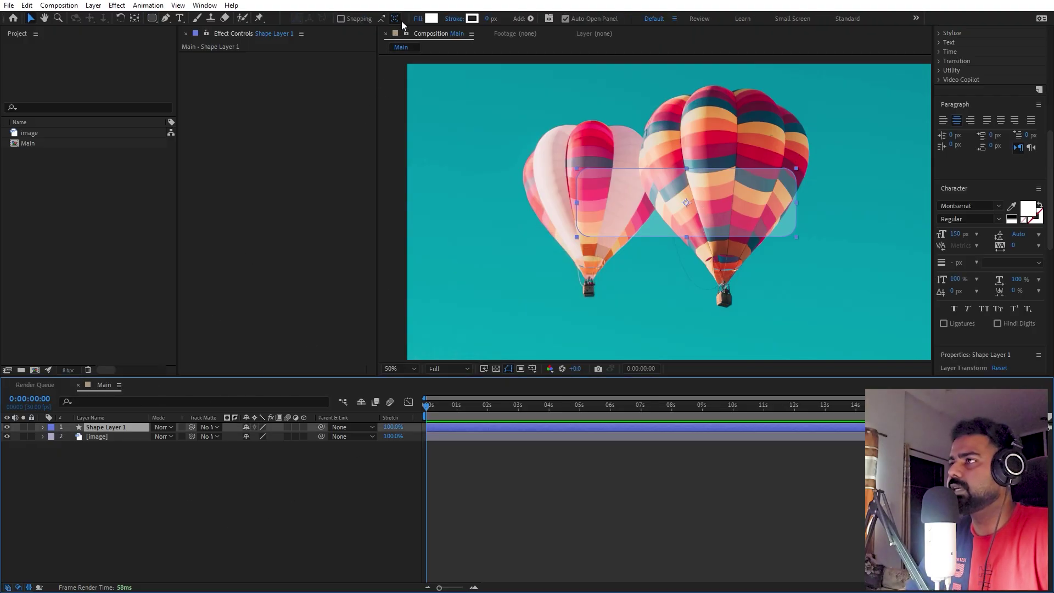
left_click_drag(489, 20, 493, 20)
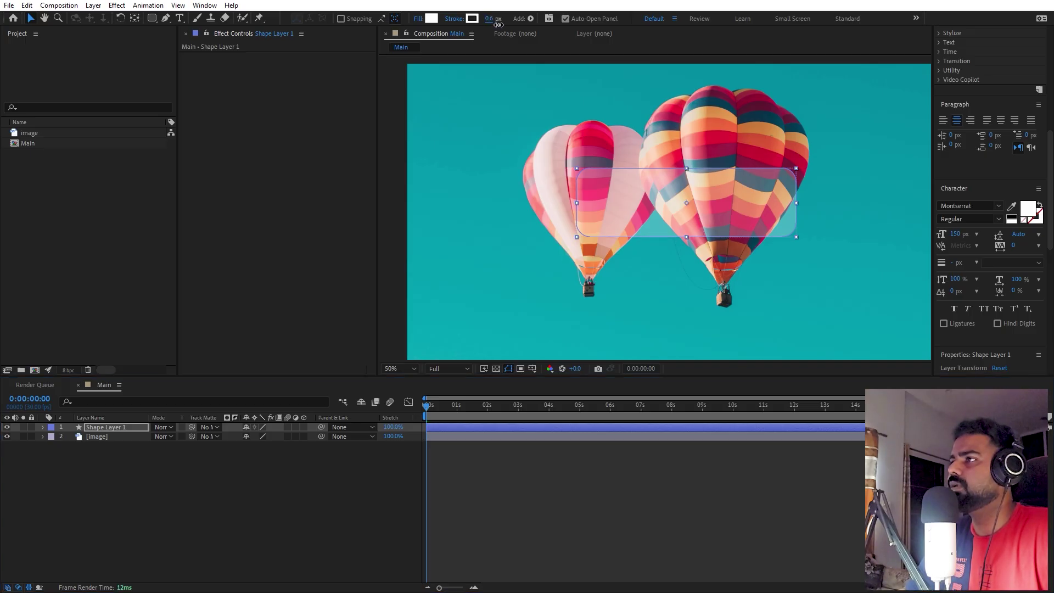
left_click(752, 529)
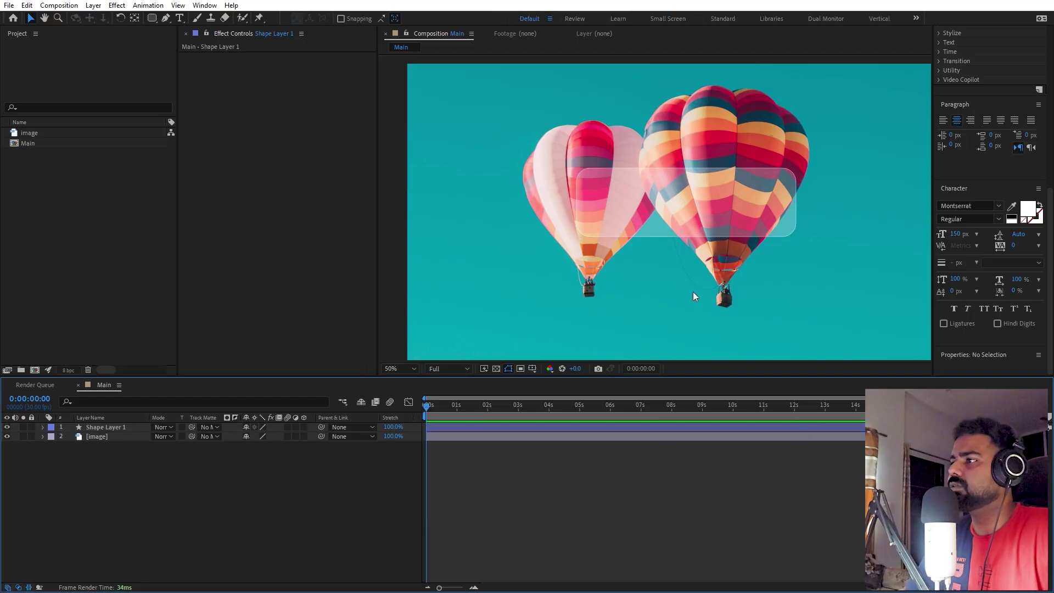
- Examine the rectangle's thin outline up close around its upper-left corner, and fit the whole composition back in view
scroll(655, 207, "up", 2)
scroll(615, 190, "up", 1)
left_click_drag(596, 224, 687, 344)
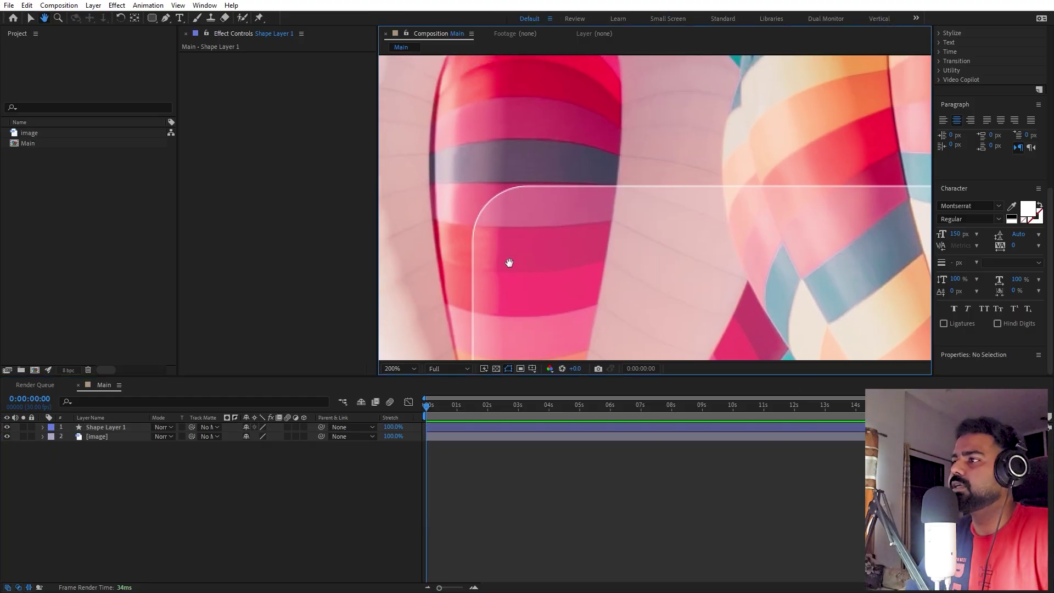
scroll(509, 263, "down", 1)
left_click_drag(560, 287, 629, 236)
key("v")
left_click(415, 369)
left_click(408, 407)
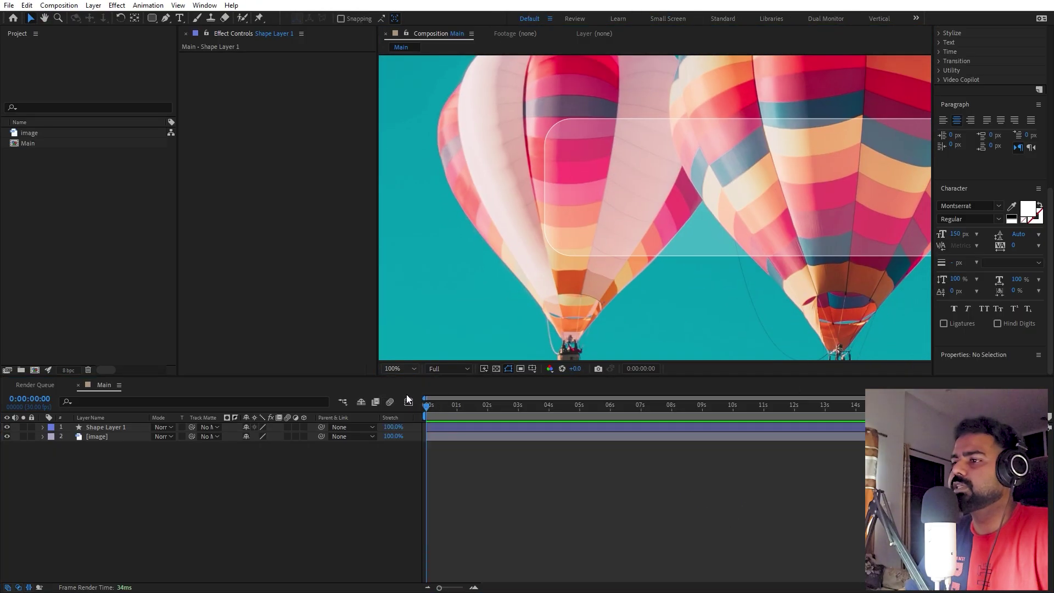
- Duplicate the rectangle's shape layer and set the lower copy's fill opacity to 100%
left_click(110, 428)
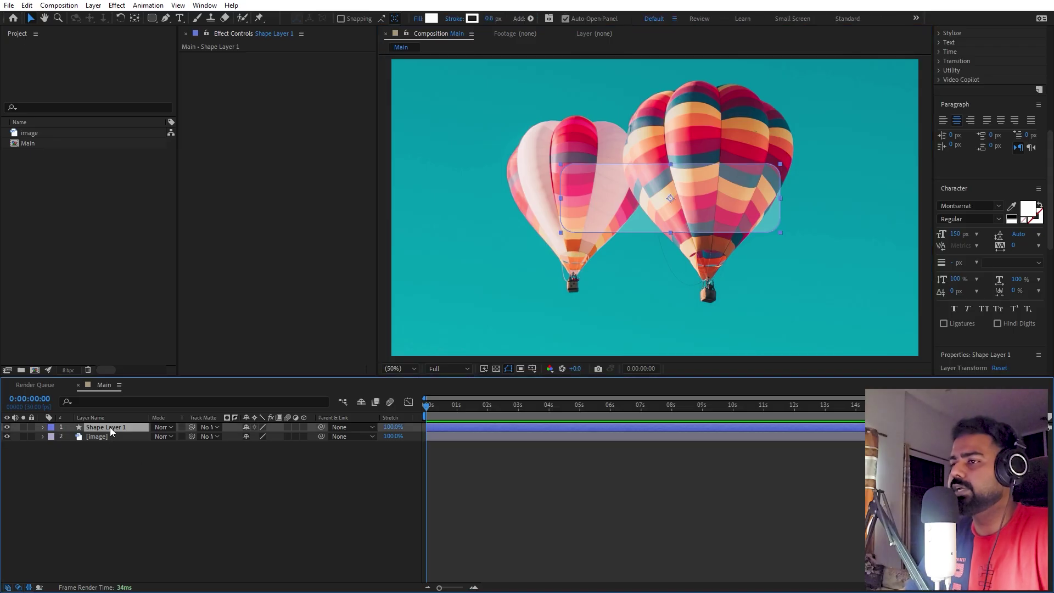
key("ctrl+d")
left_click(111, 436)
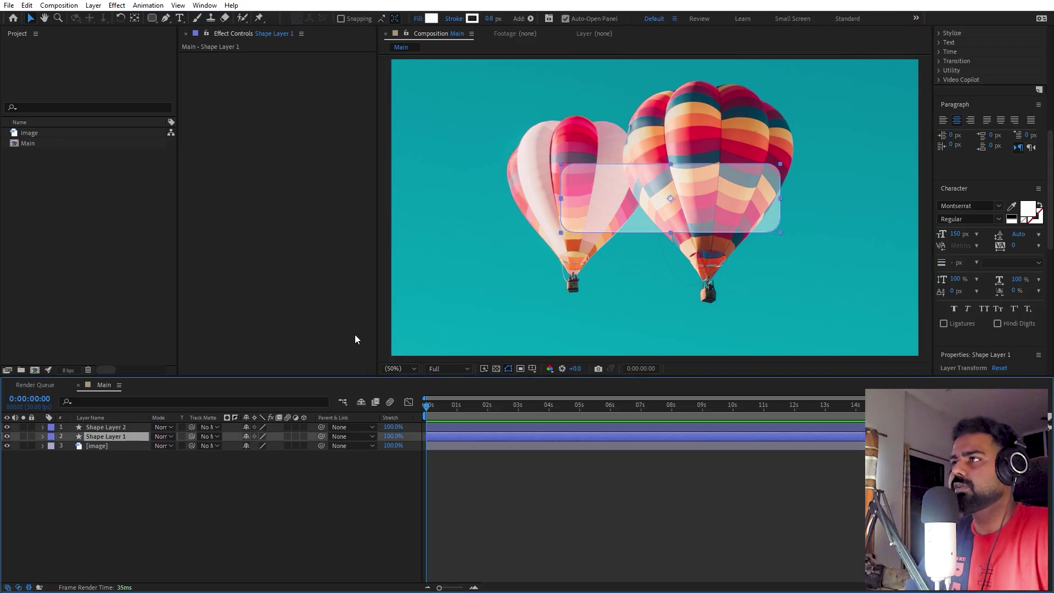
left_click(421, 21)
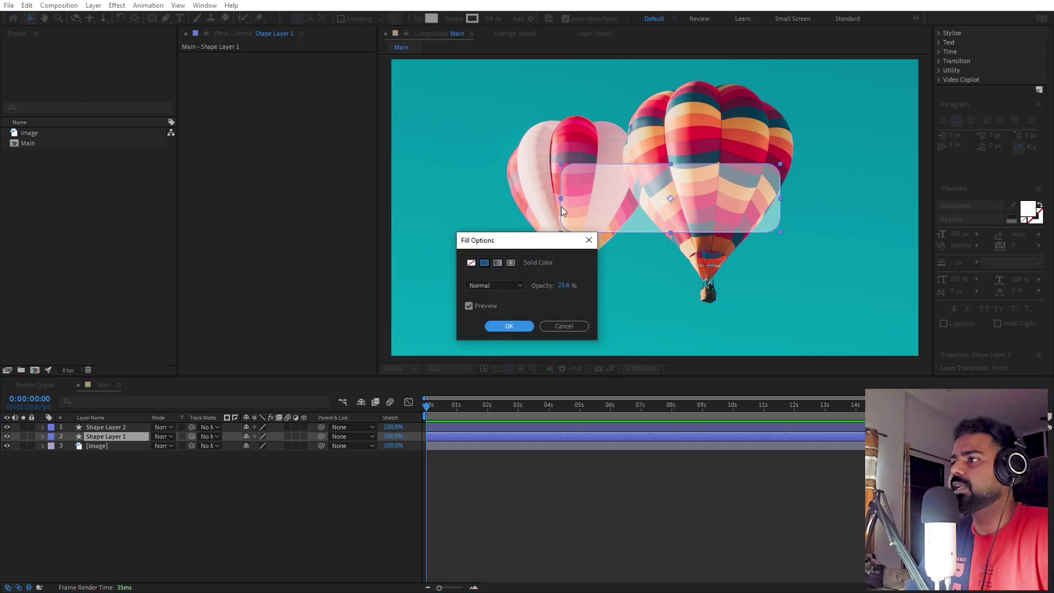
left_click_drag(564, 286, 1050, 305)
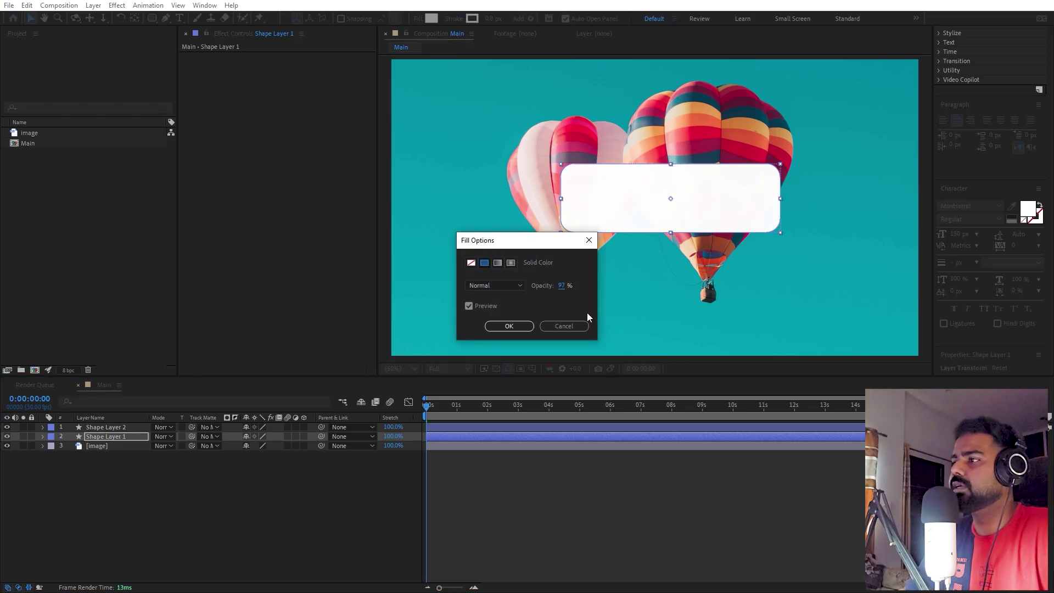
left_click_drag(563, 287, 792, 306)
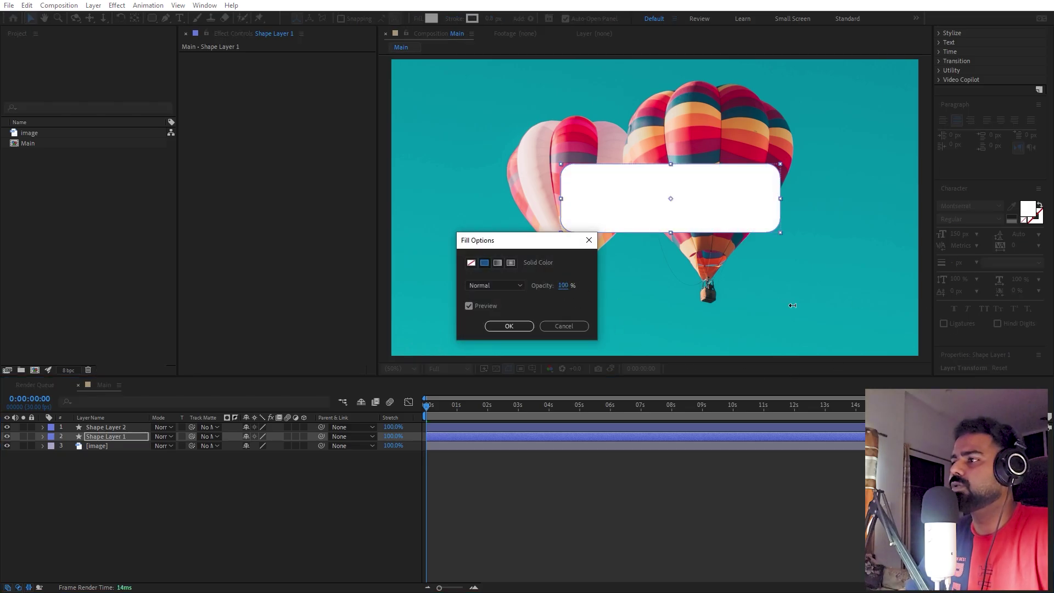
left_click(519, 330)
left_click(193, 487)
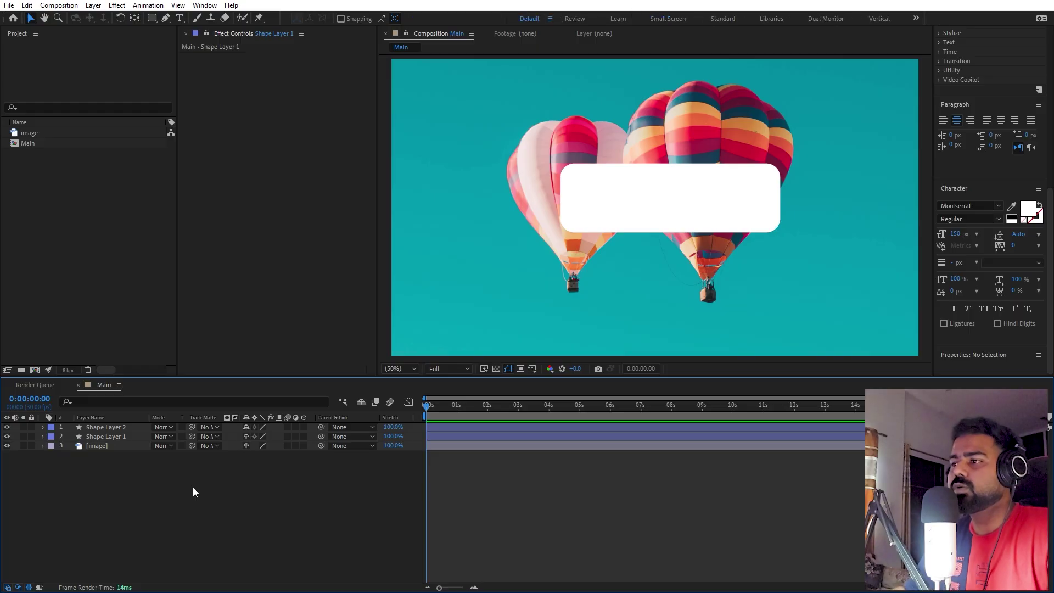
- Turn the lower shape layer into an adjustment layer and apply a Gaussian Blur with Blurriness 39.5 to it
left_click(127, 436)
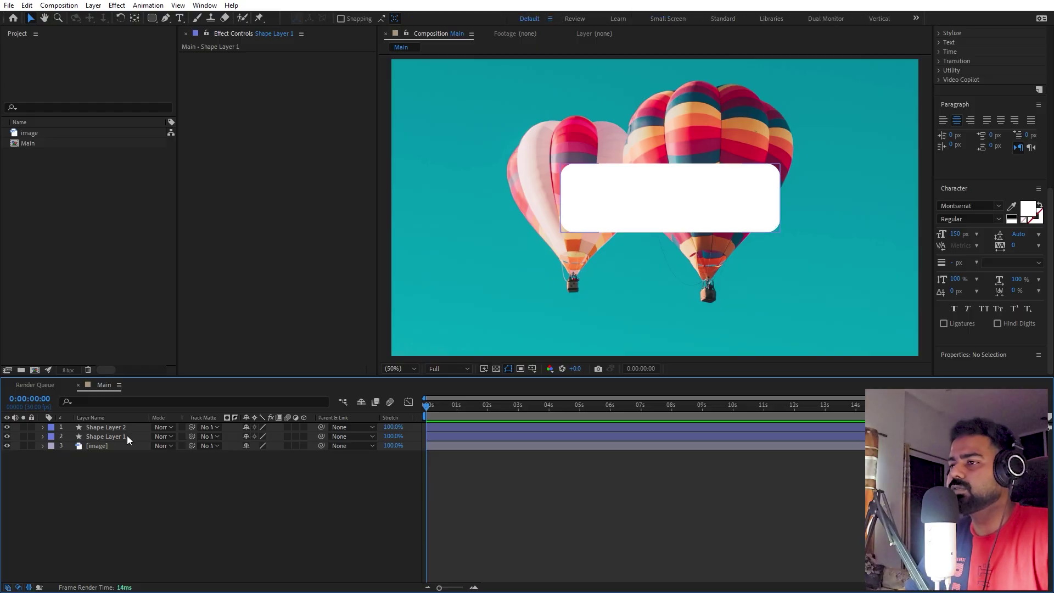
left_click(295, 436)
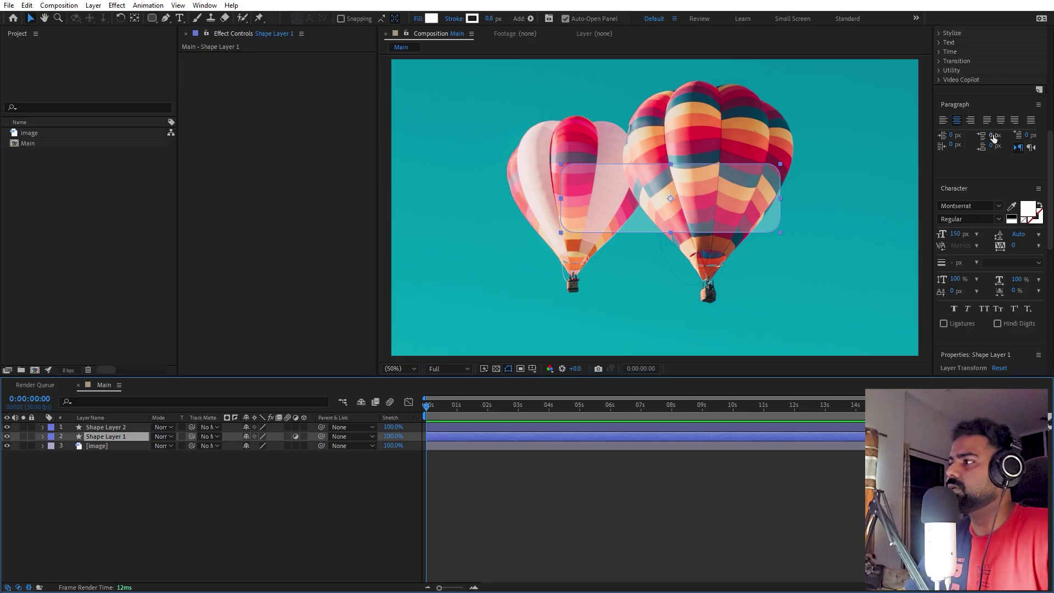
scroll(958, 36, "up", 6)
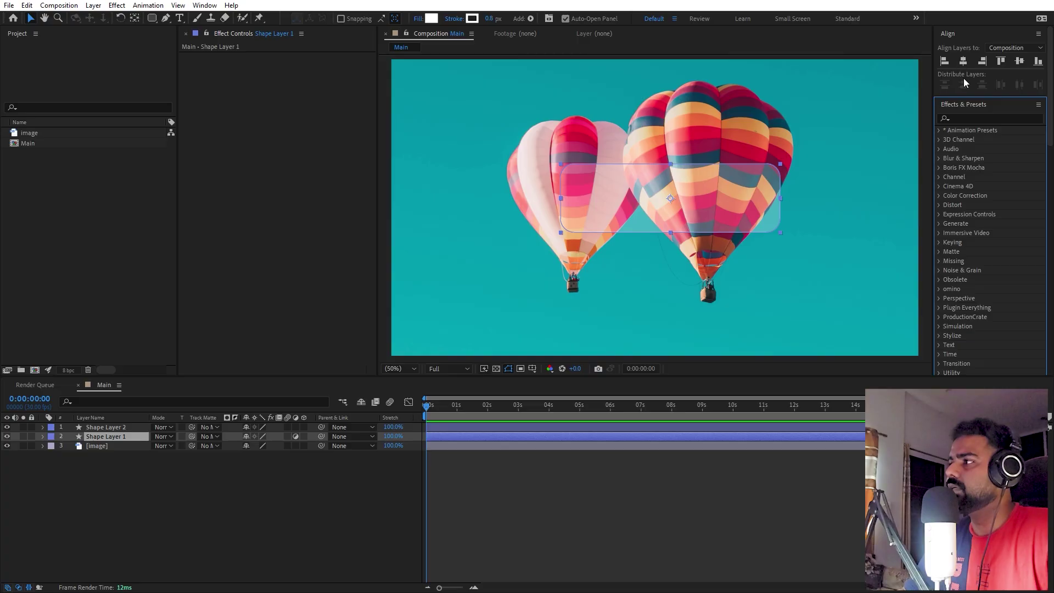
left_click(977, 119)
type("g")
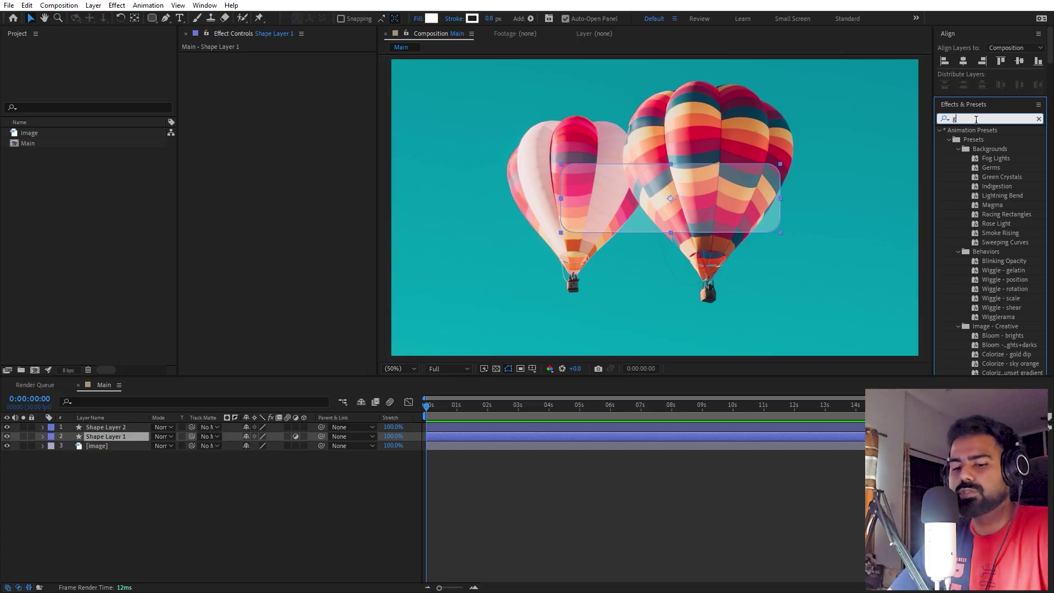
type("auss")
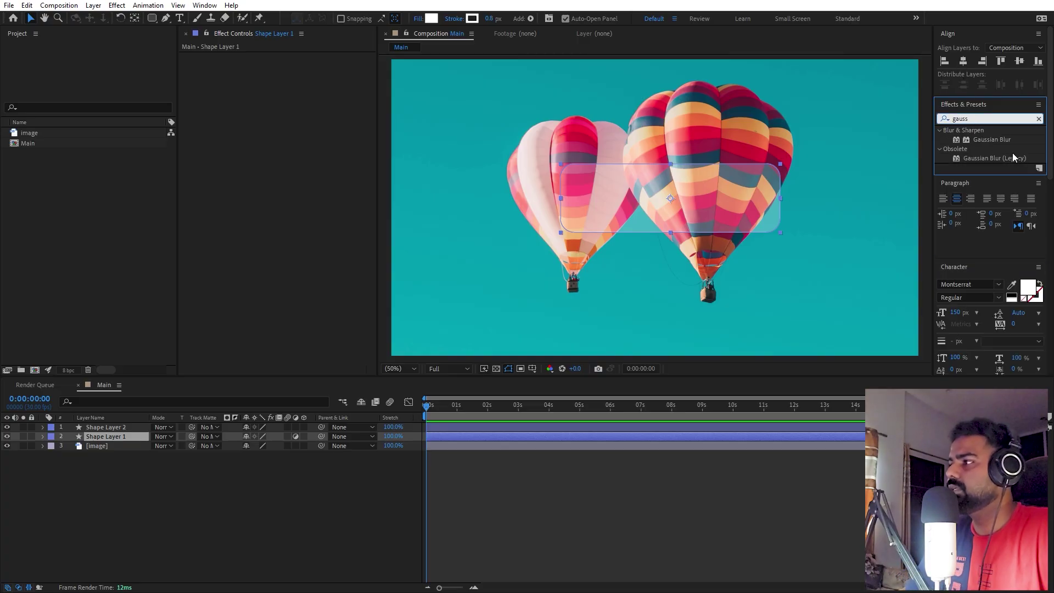
left_click_drag(1003, 142, 119, 436)
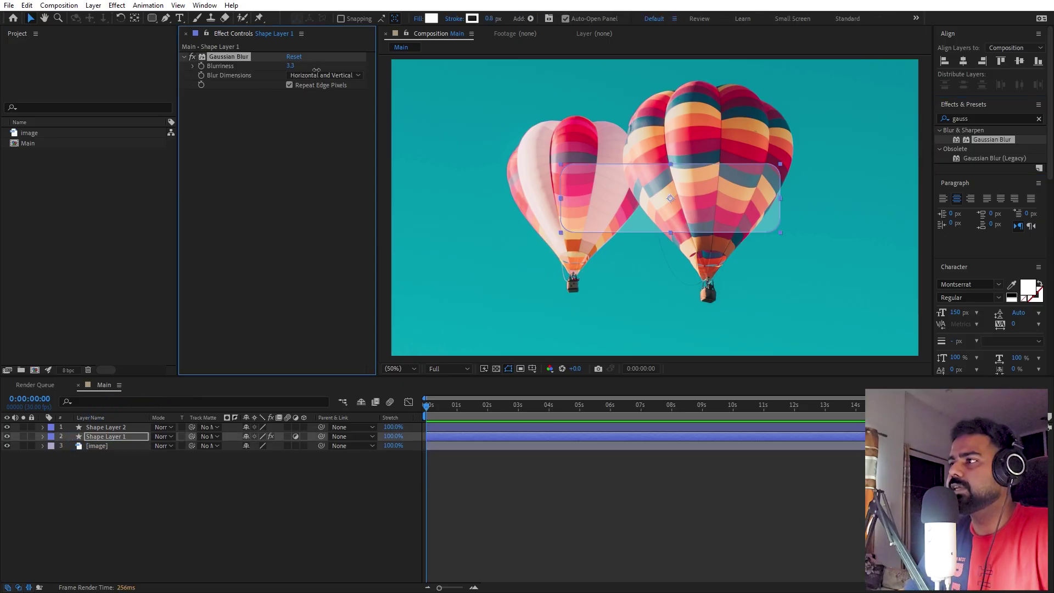
left_click_drag(328, 71, 466, 75)
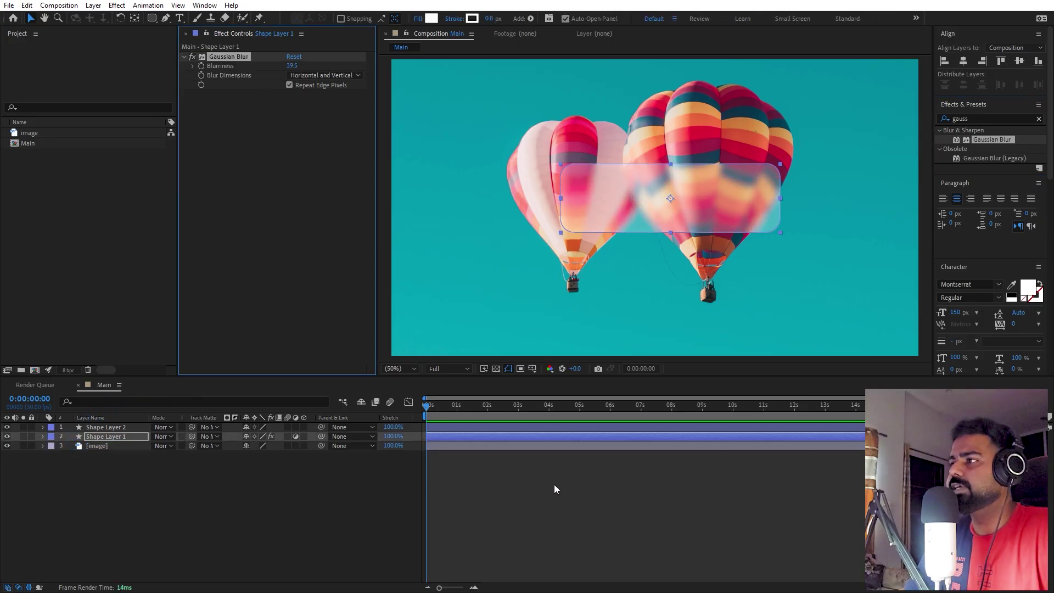
- Reduce the Gaussian Blur's Blurriness on the lower shape layer to 32
left_click(542, 486)
scroll(658, 182, "up", 2)
mouse_move(298, 67)
left_mouse_down()
mouse_move(359, 76)
mouse_move(269, 86)
left_mouse_up()
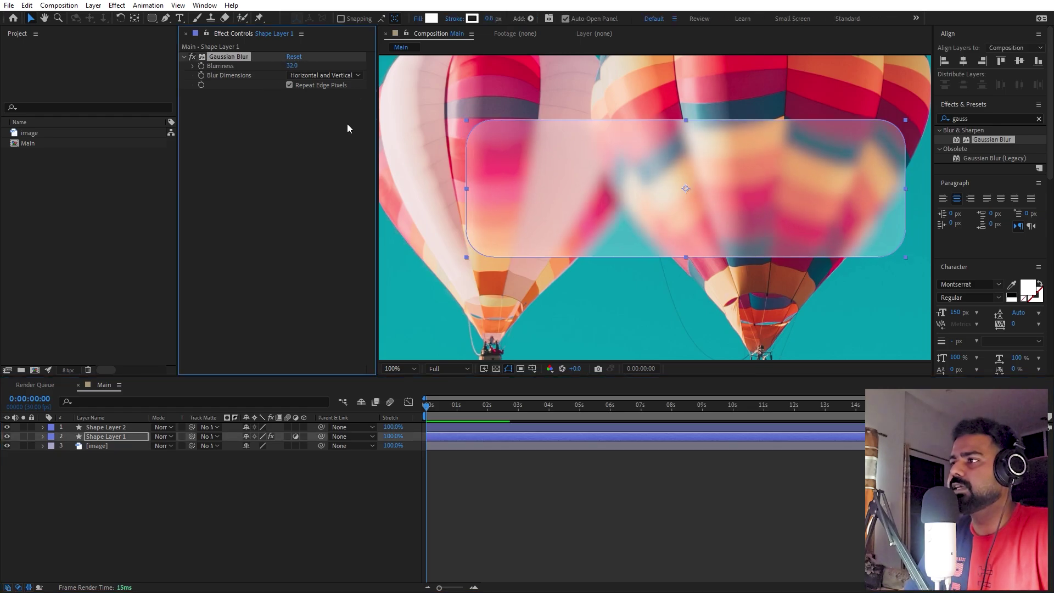
scroll(551, 199, "down", 3)
left_click(650, 354)
scroll(555, 188, "up", 2)
left_click(566, 187)
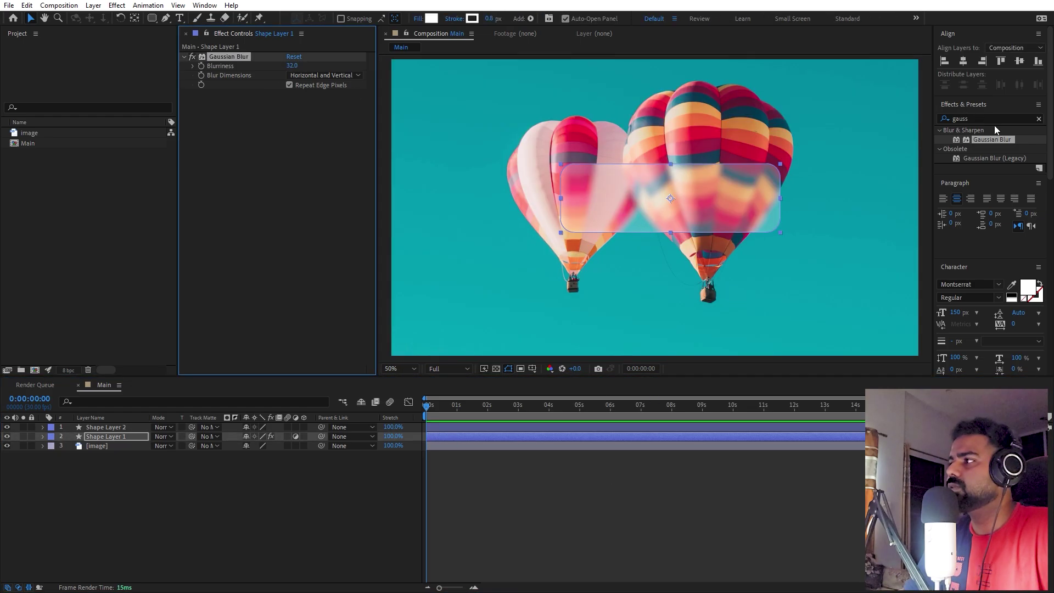
- Apply the CC Lens effect to the blurred shape layer and place the lens center at the middle of the panel
left_click(991, 119)
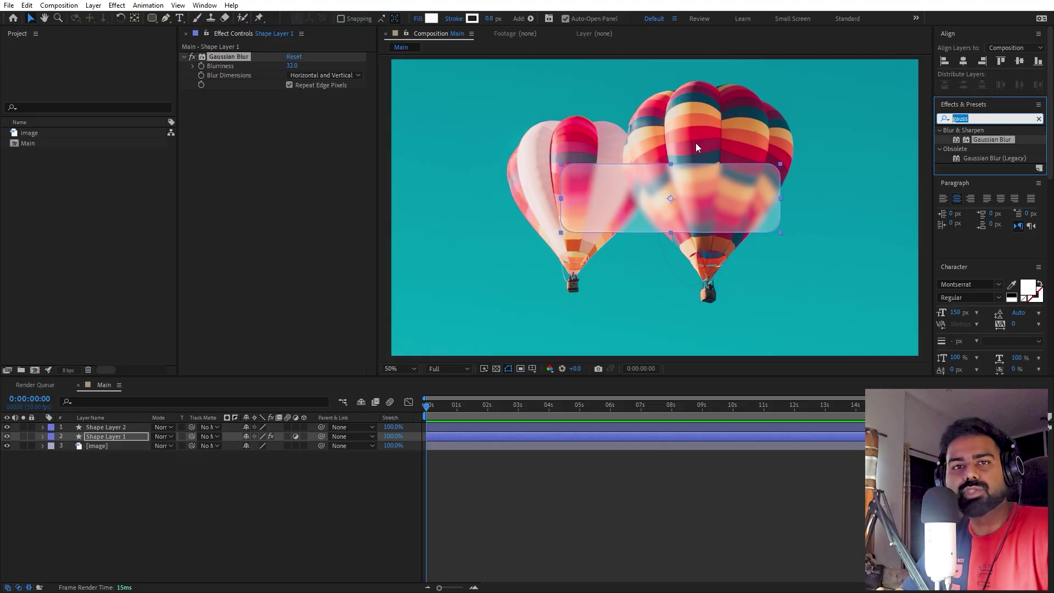
type("cc le")
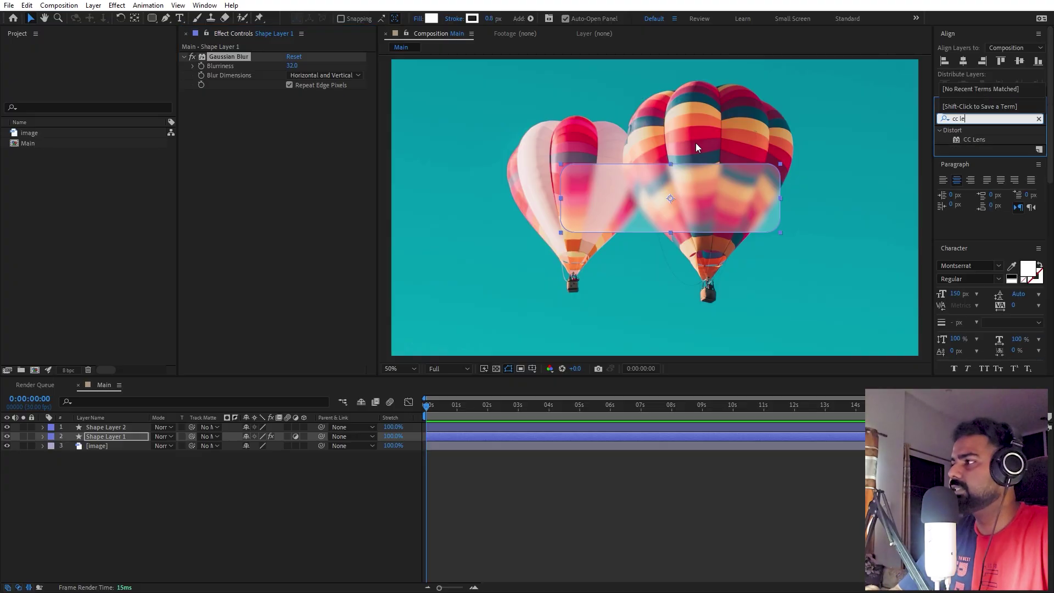
left_click_drag(980, 140, 229, 231)
left_click(292, 112)
type("0")
key("Return")
left_click_drag(200, 130, 315, 132)
left_click(295, 103)
left_click(671, 198)
- Switch off the Gaussian Blur temporarily and set the CC Lens size to 57
left_click_drag(290, 113, 277, 112)
left_click(192, 56)
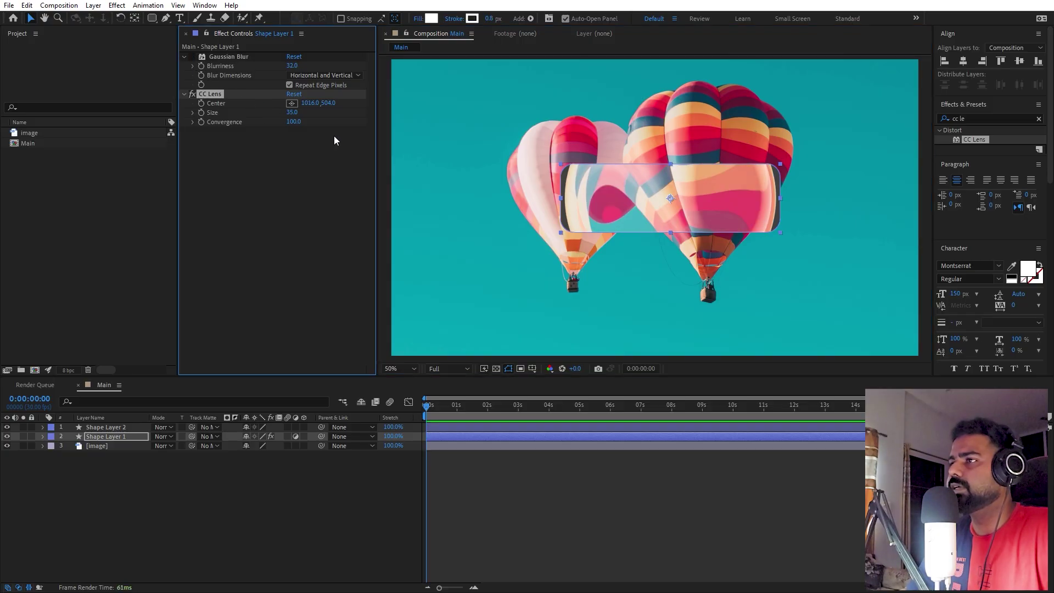
left_click_drag(292, 113, 313, 120)
key("F2")
- Re-enable the Gaussian Blur beneath the lens effect and fine-tune its Blurriness to 31.1
left_click(192, 57)
left_click_drag(286, 64, 245, 65)
key("F2")
left_click(193, 71)
left_click(211, 94)
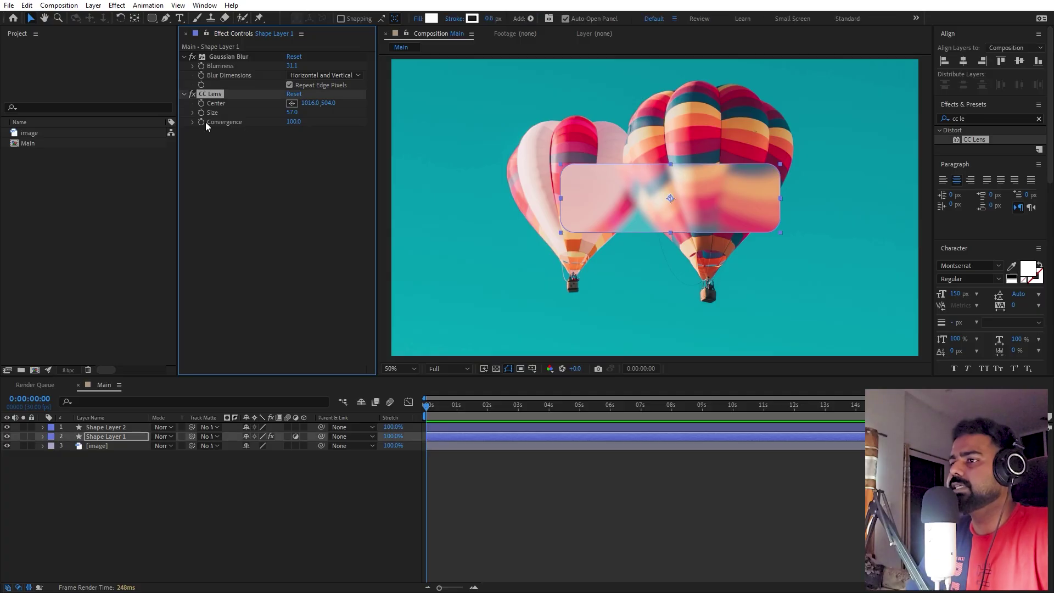
- Try moving the blurred shape layer on its own across the image, and undo the move
left_click(137, 436)
left_click_drag(652, 211, 787, 53)
key("ctrl+z")
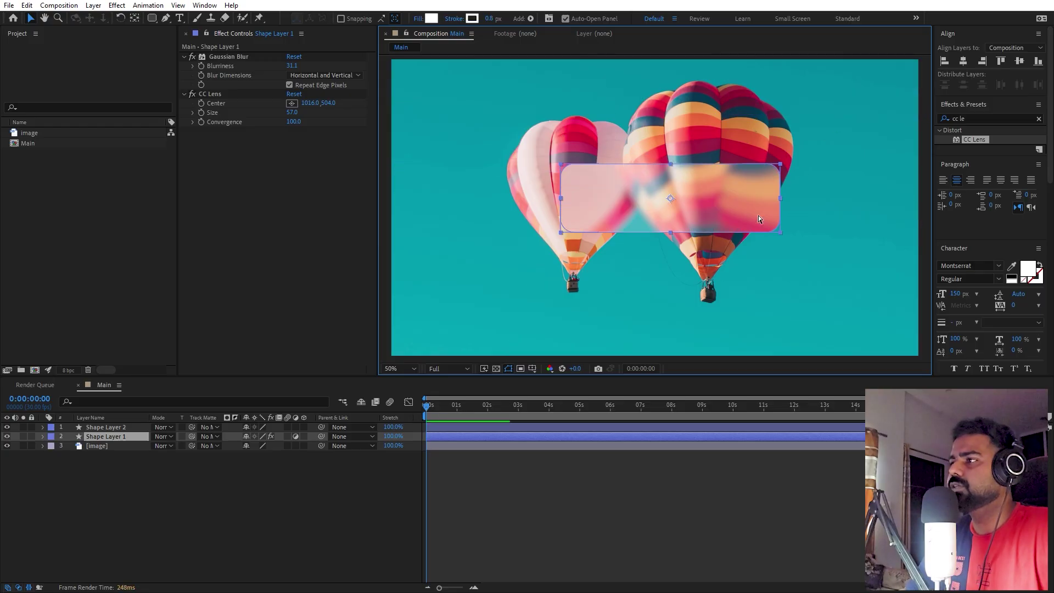
left_click(226, 496)
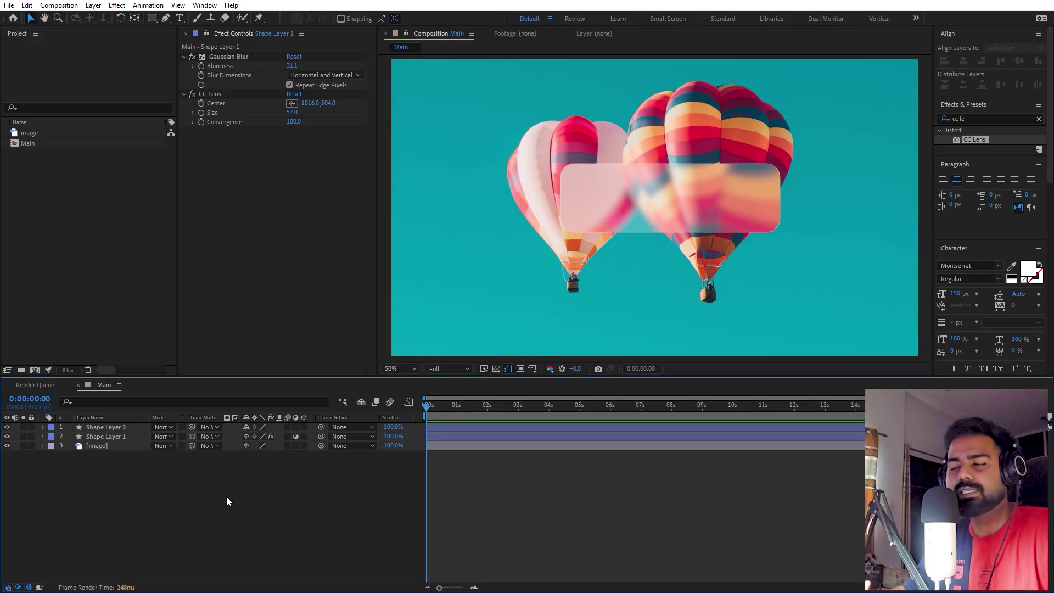
- Parent the blurred Shape Layer 1 to Shape Layer 2 and test the link by moving the panel
left_click(129, 436)
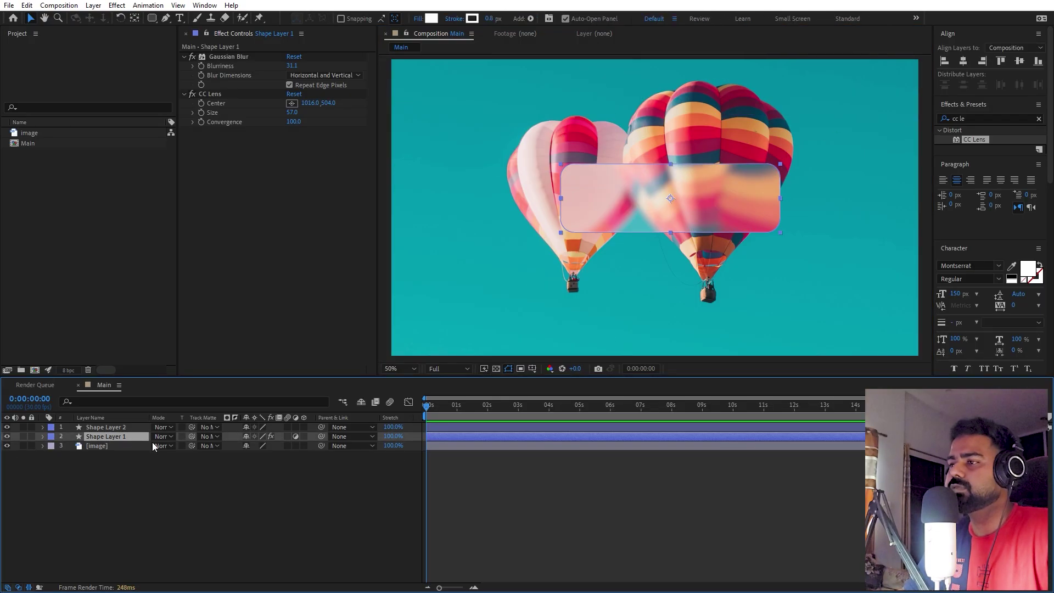
left_click_drag(321, 436, 123, 431)
mouse_move(668, 207)
left_mouse_down()
mouse_move(532, 275)
mouse_move(604, 209)
mouse_move(695, 163)
mouse_move(680, 205)
left_mouse_up()
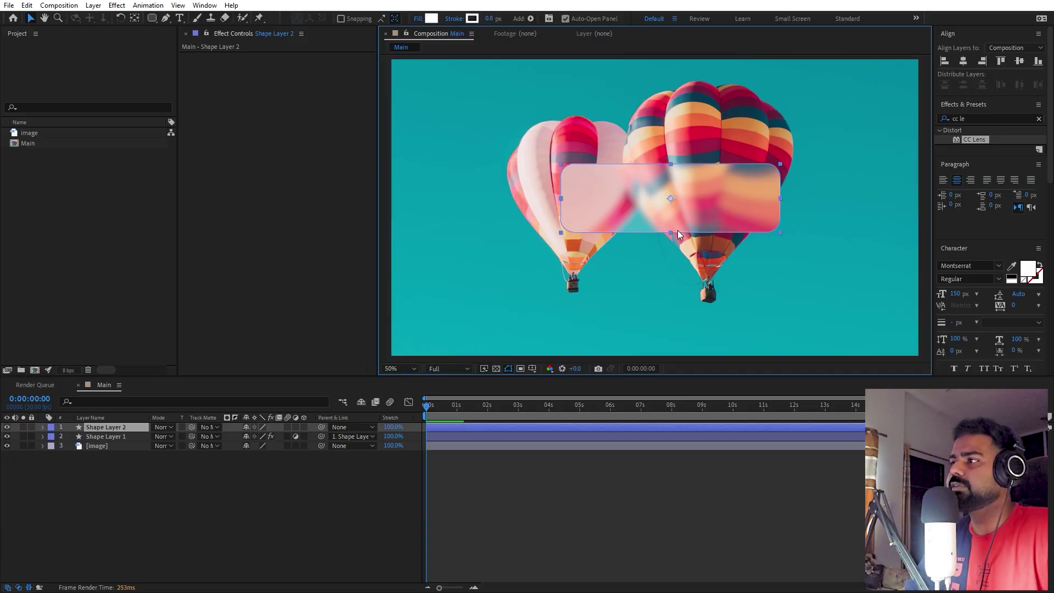
left_click(106, 476)
- Link the CC Lens center of Shape Layer 1 to the position of Shape Layer 2 with an expression
left_click(107, 436)
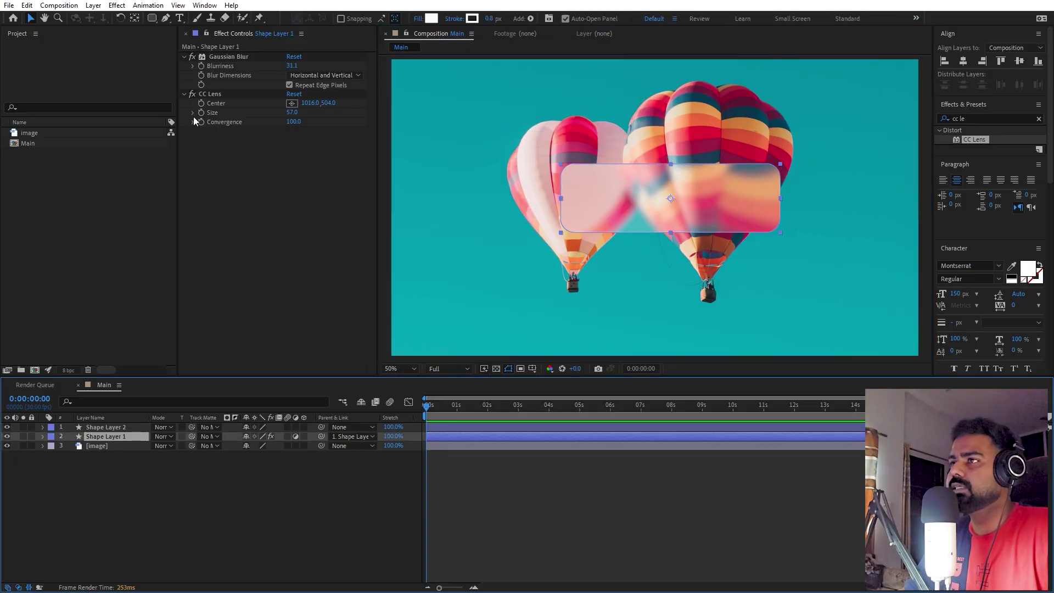
left_click(209, 93)
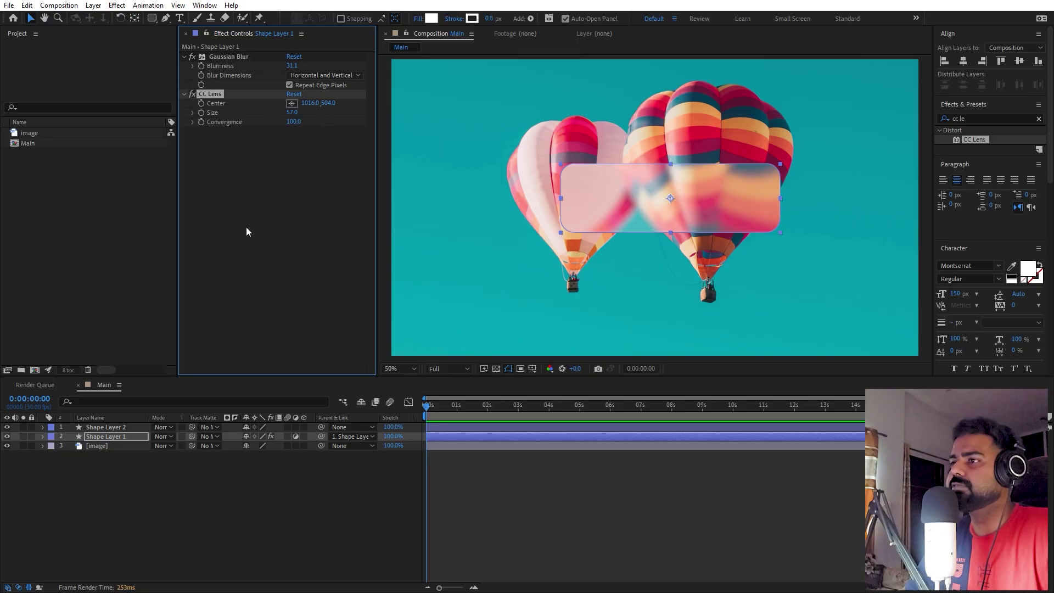
left_click(95, 427)
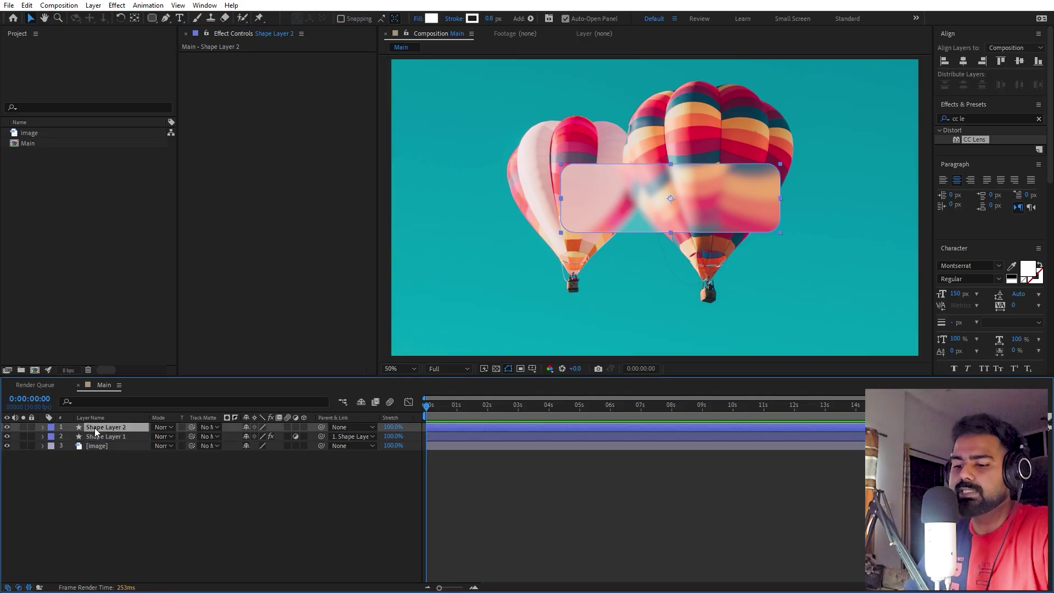
key("p")
left_click(96, 447)
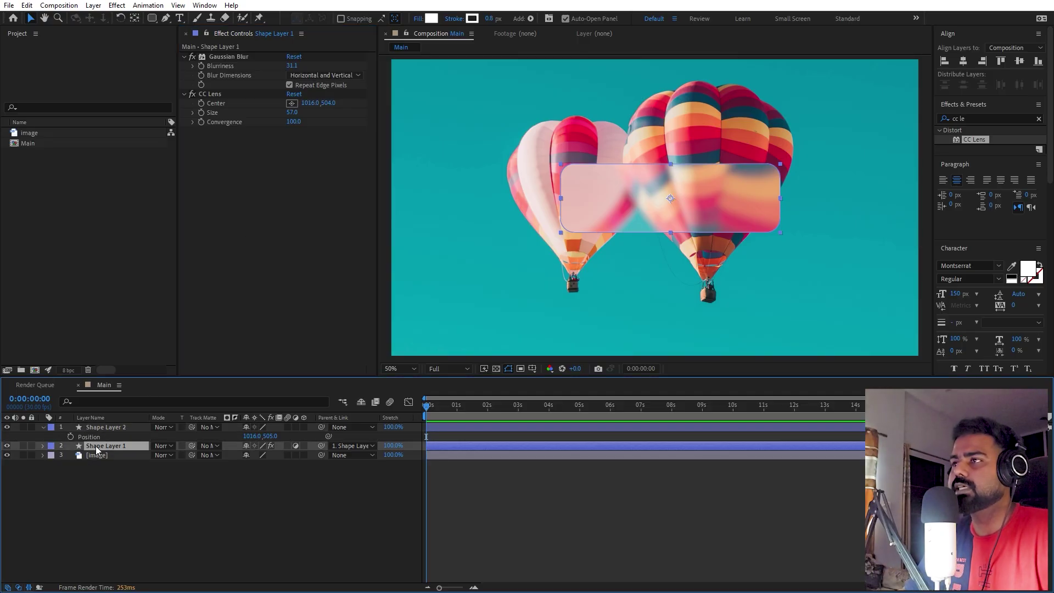
left_click(202, 103, "alt")
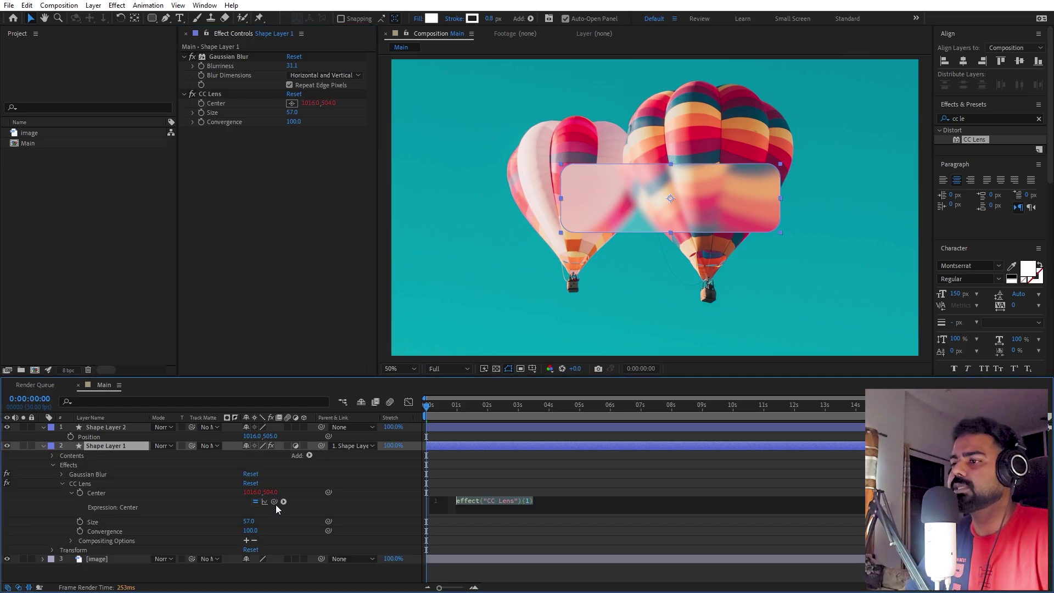
left_click_drag(274, 502, 85, 437)
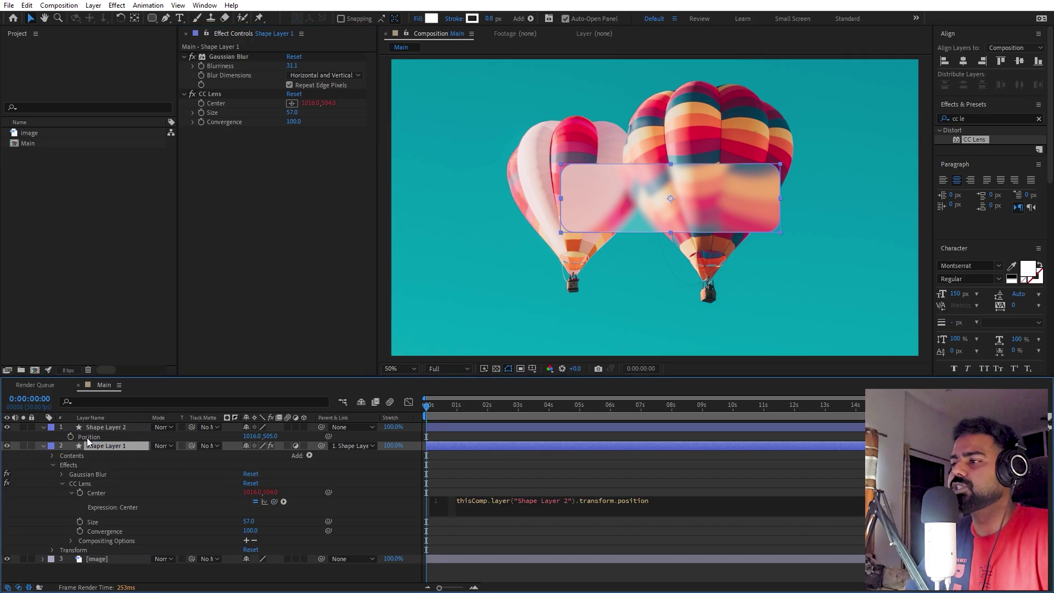
left_click(565, 475)
- Try moving the panel to check that the lens follows it, and undo the move
left_click(691, 190)
left_click_drag(692, 189, 763, 207)
key("ctrl+z")
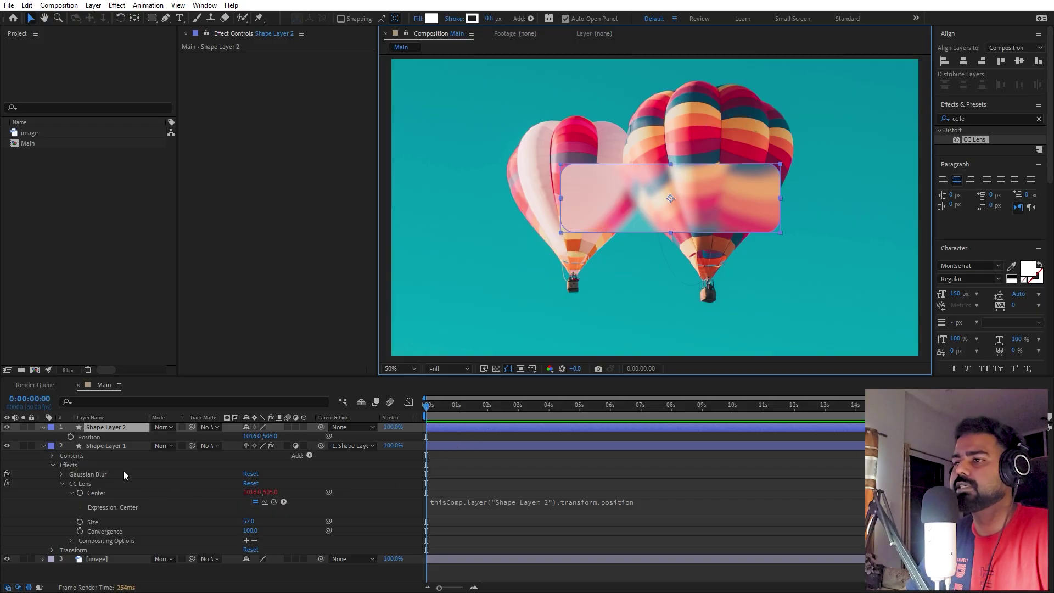
- Collapse the properties of both shape layers and deselect all layers
left_click(43, 446)
left_click(43, 427)
key("F2")
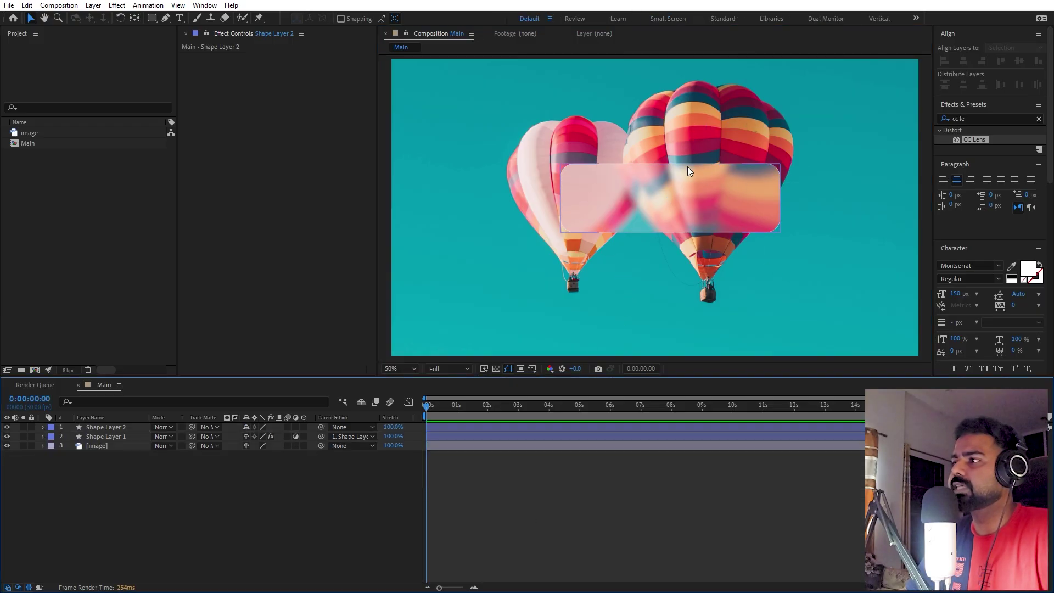
- Search the effects for CC Light Sweep and apply it to the blurred Shape Layer 1
left_click(1038, 119)
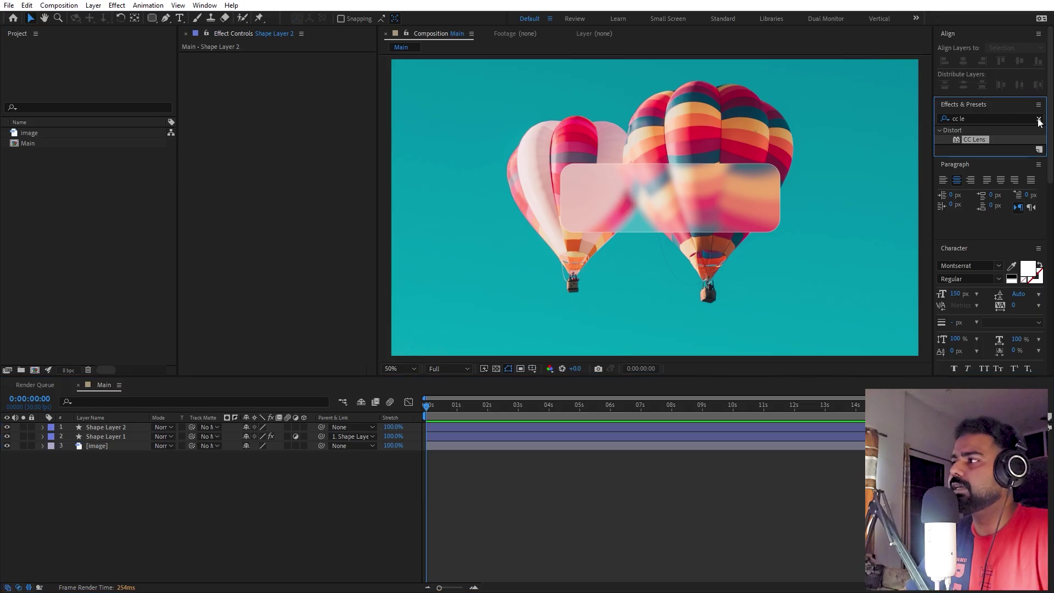
type("cc li")
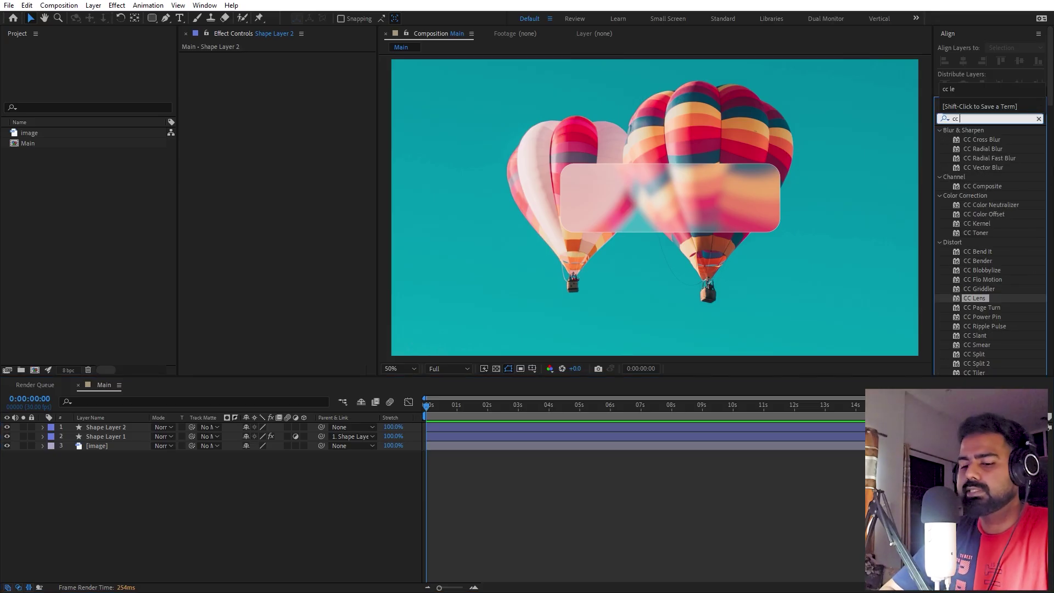
left_click_drag(986, 159, 145, 420)
left_click_drag(118, 438, 119, 437)
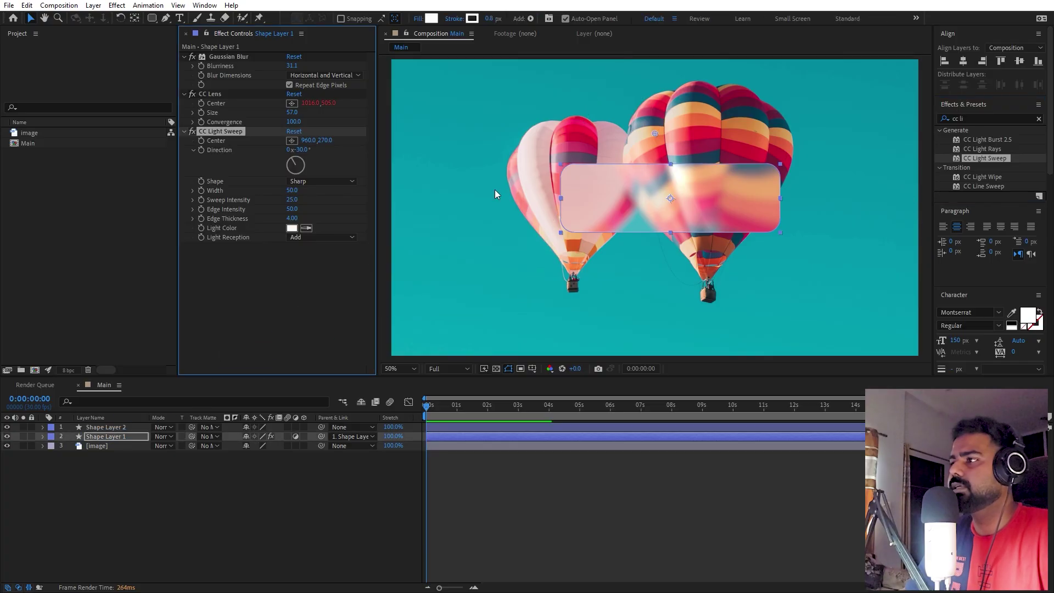
- Position the CC Light Sweep center above the panel's upper-left part at about 689, 270
scroll(497, 189, "up", 1)
left_click_drag(728, 143, 670, 179)
left_click(292, 141)
left_click_drag(308, 144, 149, 154)
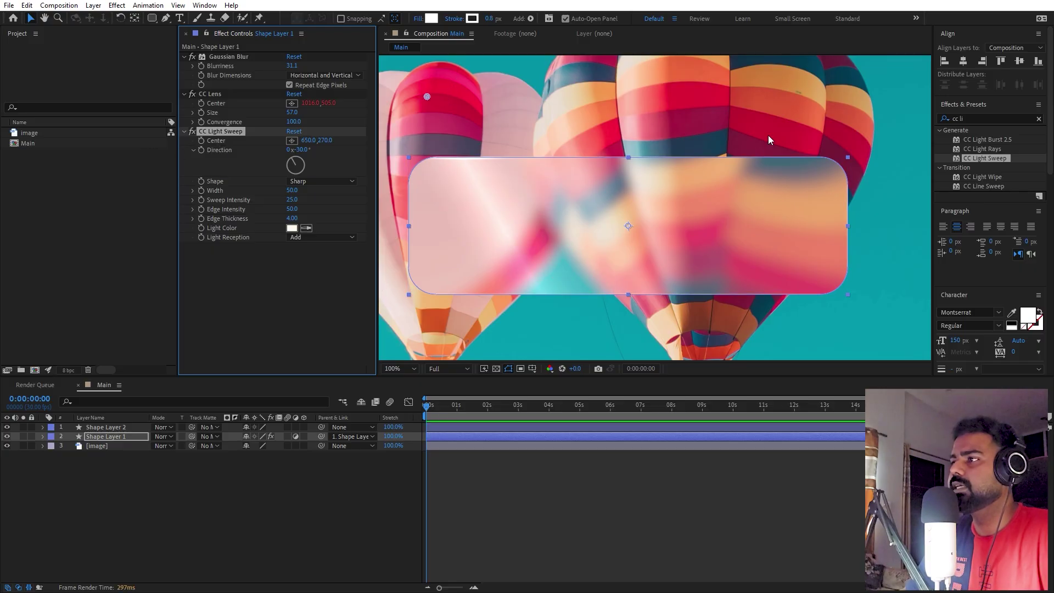
scroll(767, 139, "up", 1)
left_click_drag(570, 165, 843, 200)
left_click_drag(479, 187, 483, 129)
scroll(552, 159, "down", 1)
scroll(551, 159, "right", 2)
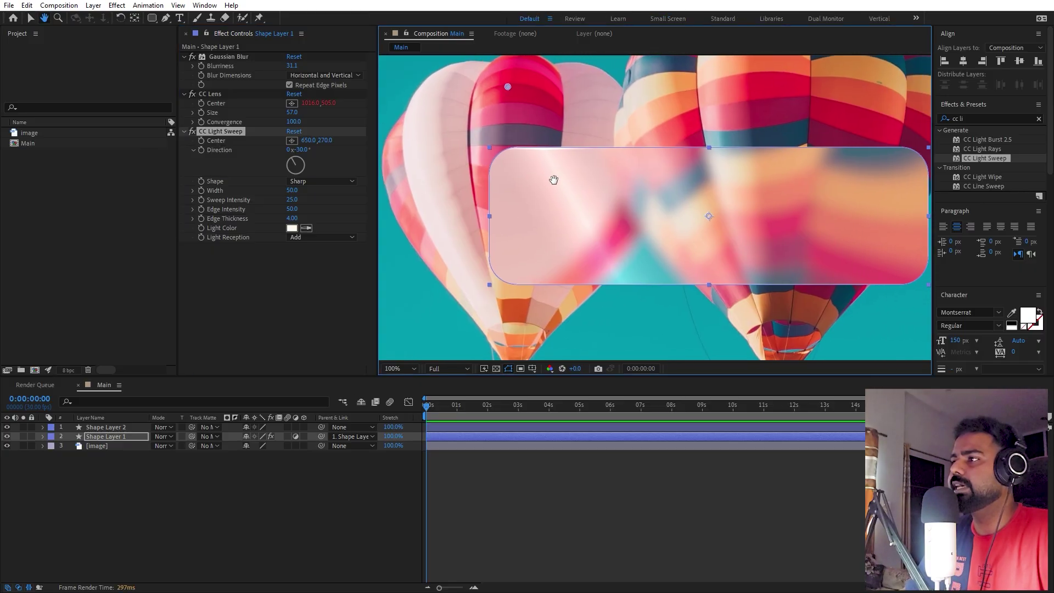
key("v")
left_click_drag(505, 85, 526, 84)
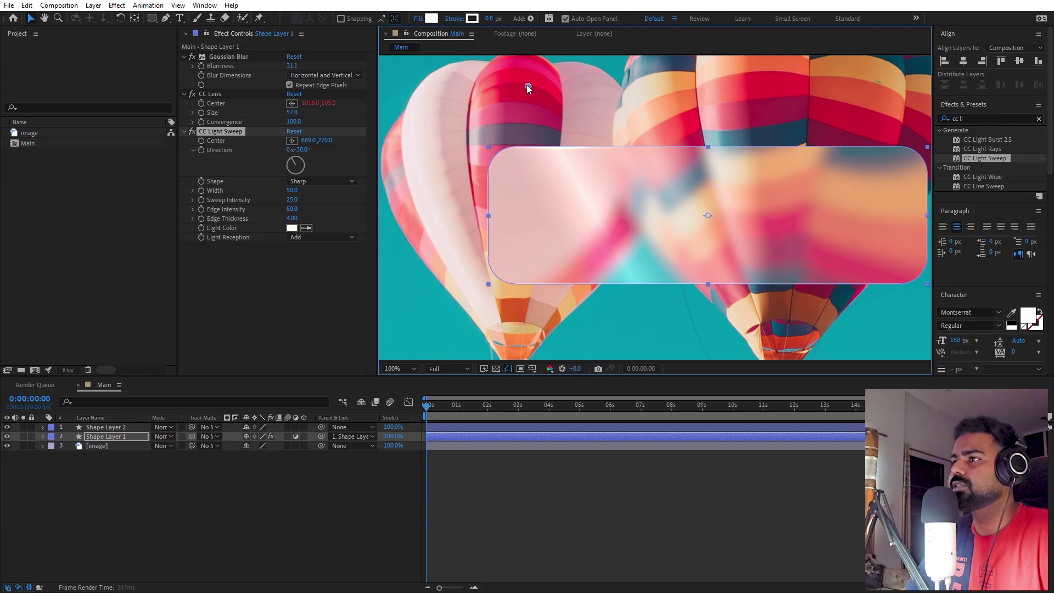
- Try a Light Sweep with sweep intensity 0, edge intensity 79, edge thickness 6.7 and width 132
left_click(273, 197)
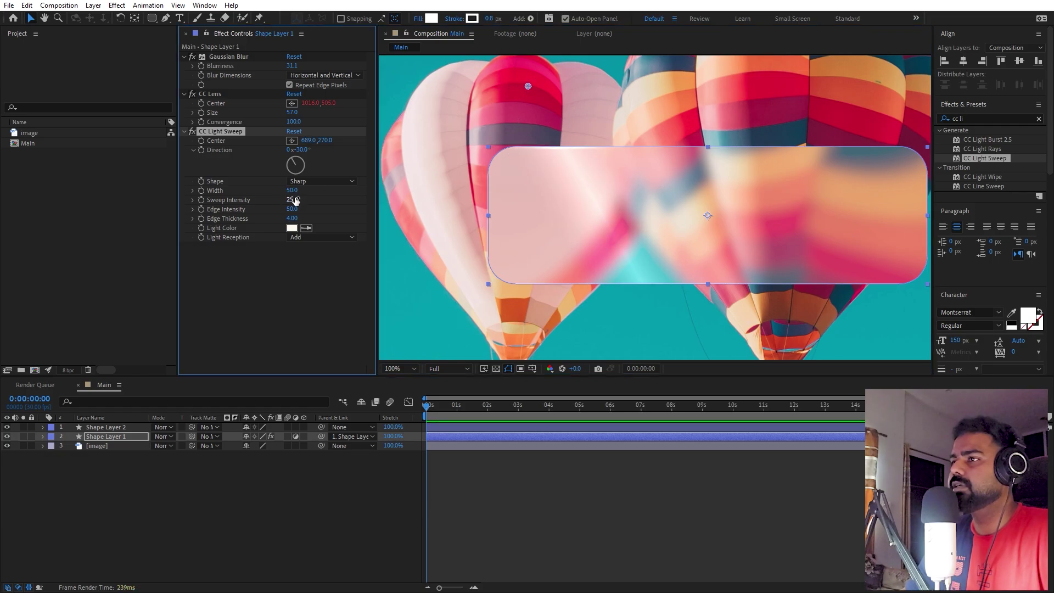
left_click_drag(292, 199, 136, 202)
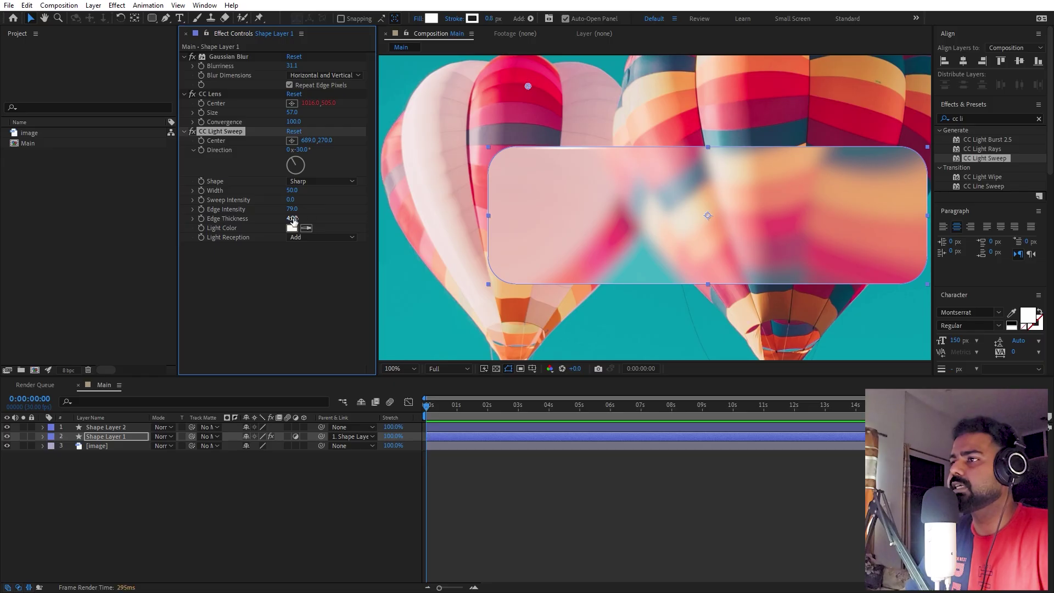
left_click_drag(299, 219, 308, 218)
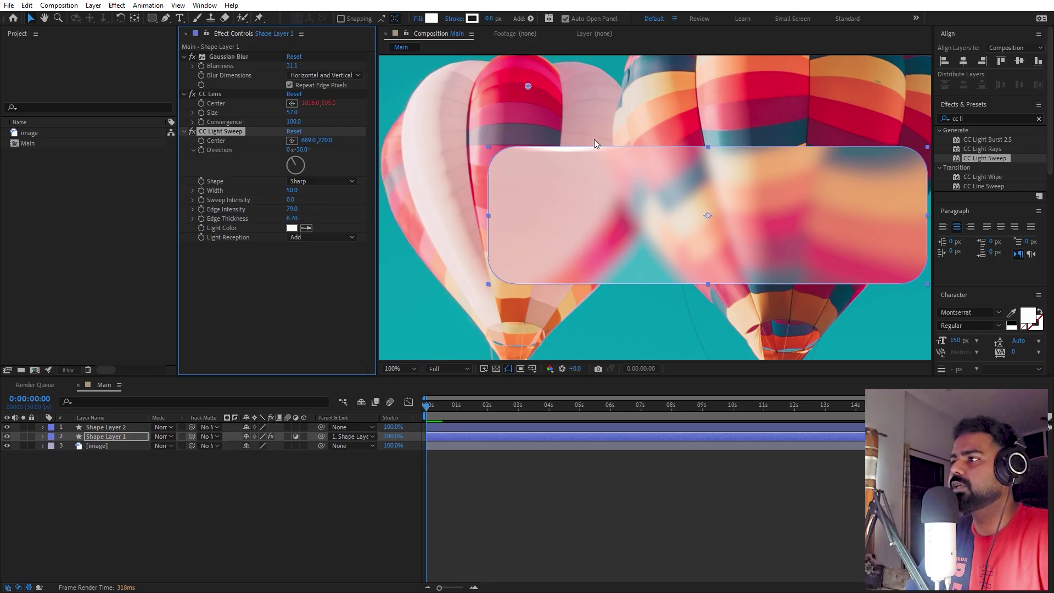
scroll(597, 139, "up", 1)
left_click_drag(555, 162, 589, 210)
left_click_drag(292, 190, 305, 189)
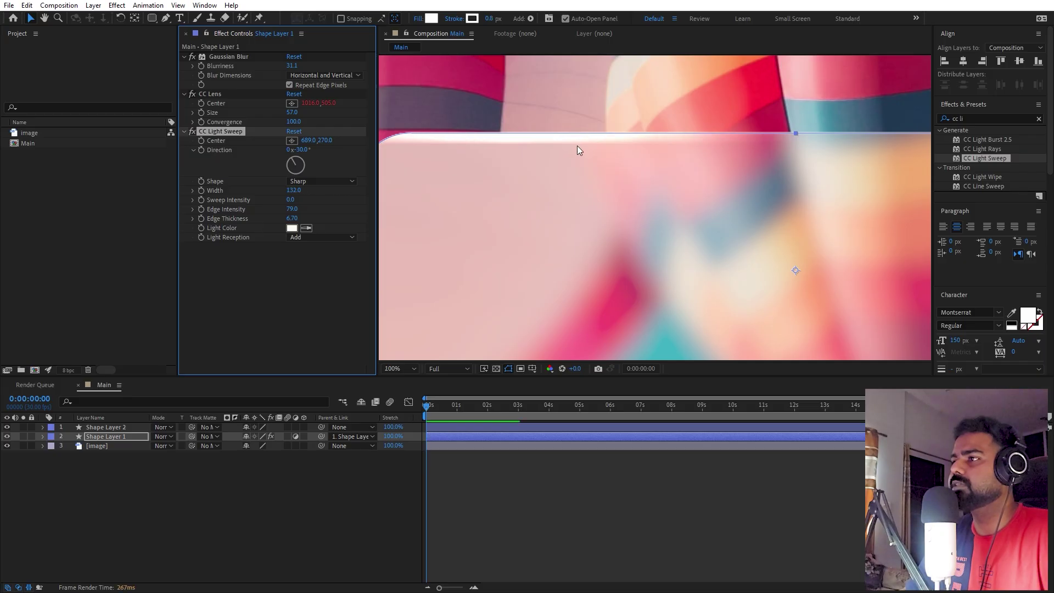
- Examine the highlight on the panel's upper edge and undo the last Light Sweep intensity, thickness and width changes
scroll(578, 146, "down", 1)
left_click(697, 495)
scroll(710, 297, "down", 1)
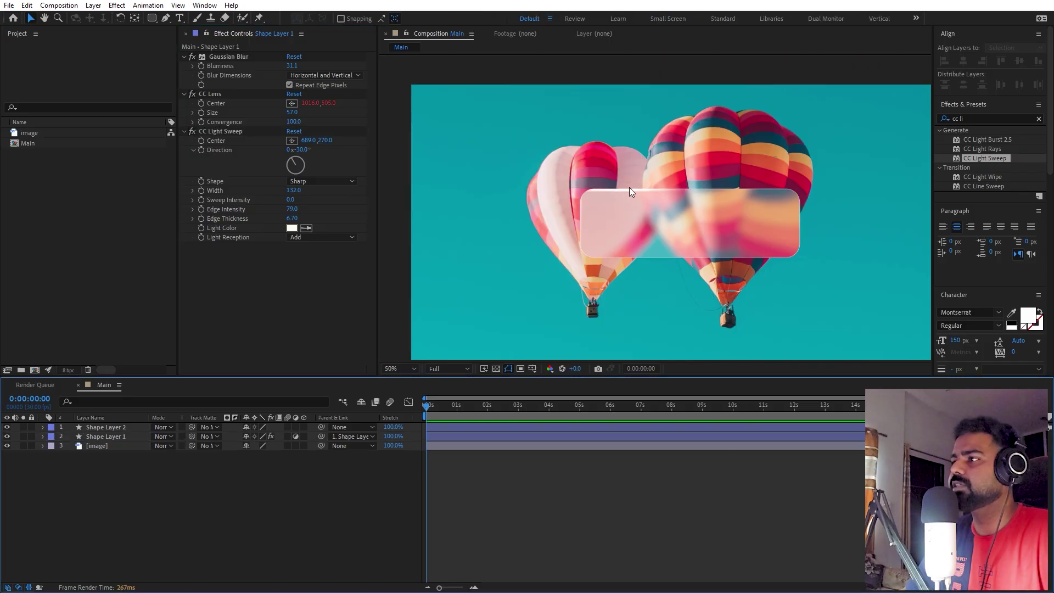
scroll(629, 187, "up", 4)
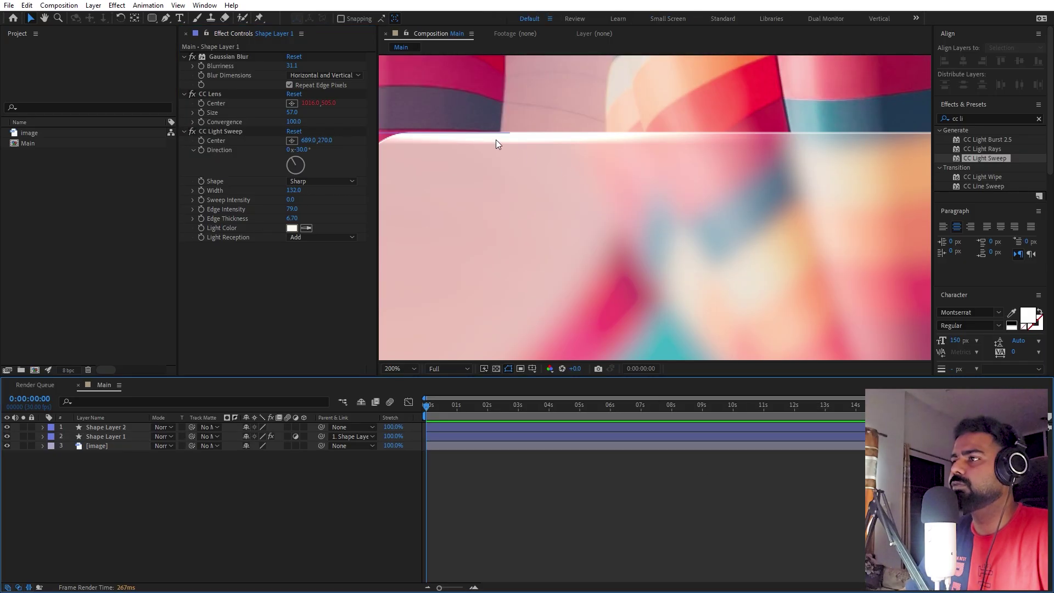
key("ctrl+z")
key("ctrl+z")
key("ctrl+z")
key("ctrl+z")
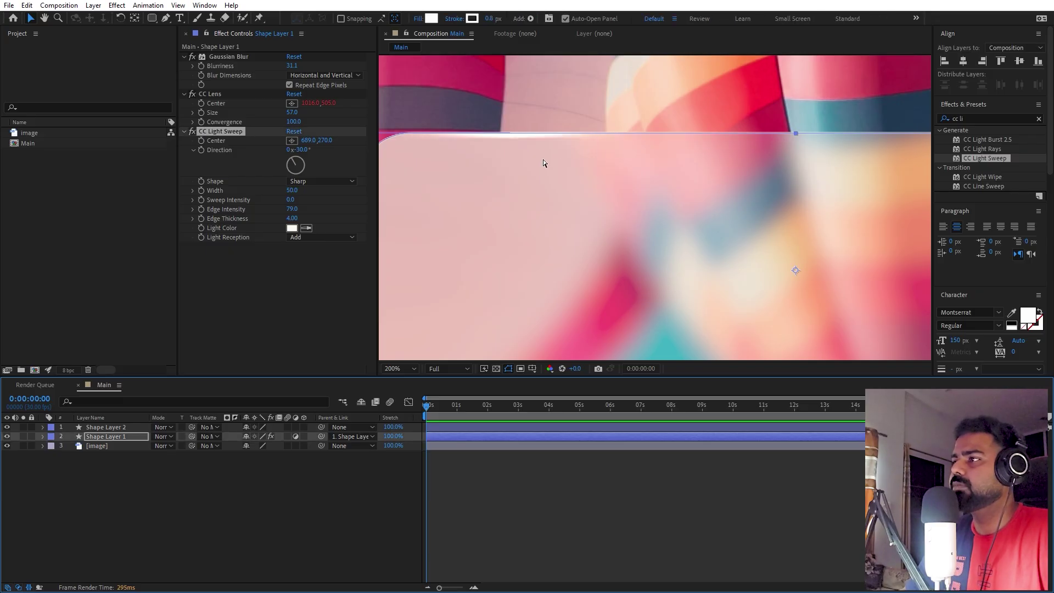
key("ctrl+z")
key("comma")
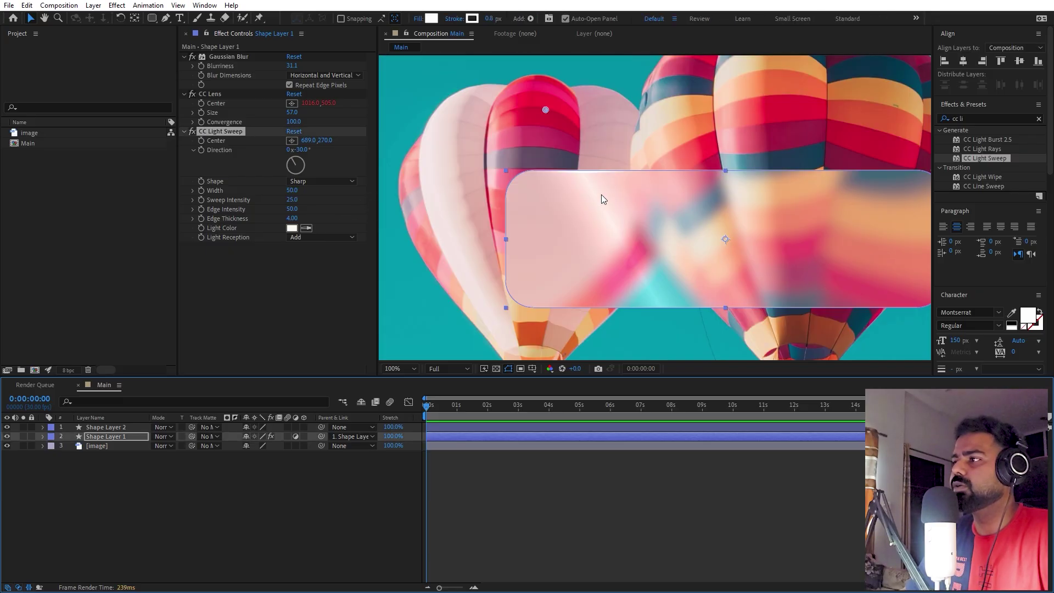
- Set the CC Light Sweep width to 79 and its sweep intensity to 10.6
left_click_drag(297, 191, 224, 205)
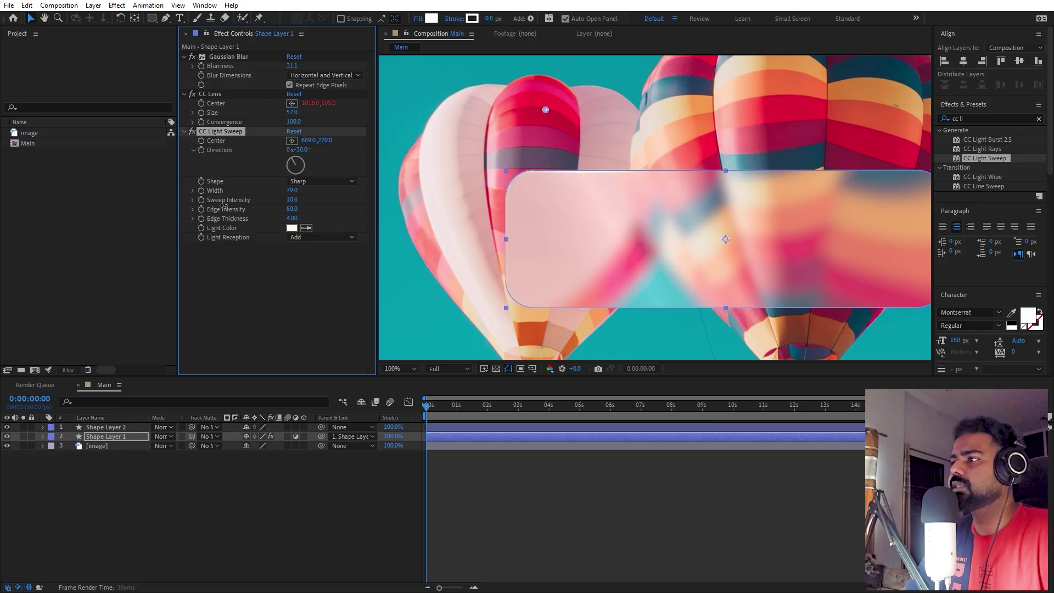
left_click(860, 474)
scroll(741, 297, "down", 1)
scroll(742, 293, "up", 1)
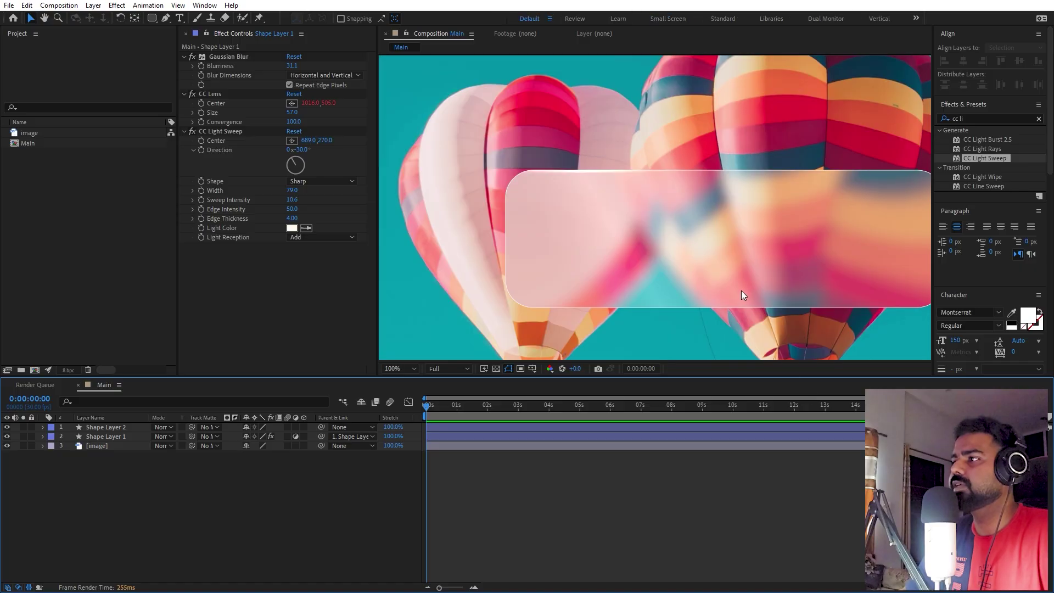
- Duplicate the CC Light Sweep effect and move the copy's center into the panel's right half at about 1214, 502
left_click(222, 132)
key("ctrl+d")
scroll(633, 205, "down", 2)
scroll(525, 238, "up", 2)
left_click_drag(546, 109, 835, 241)
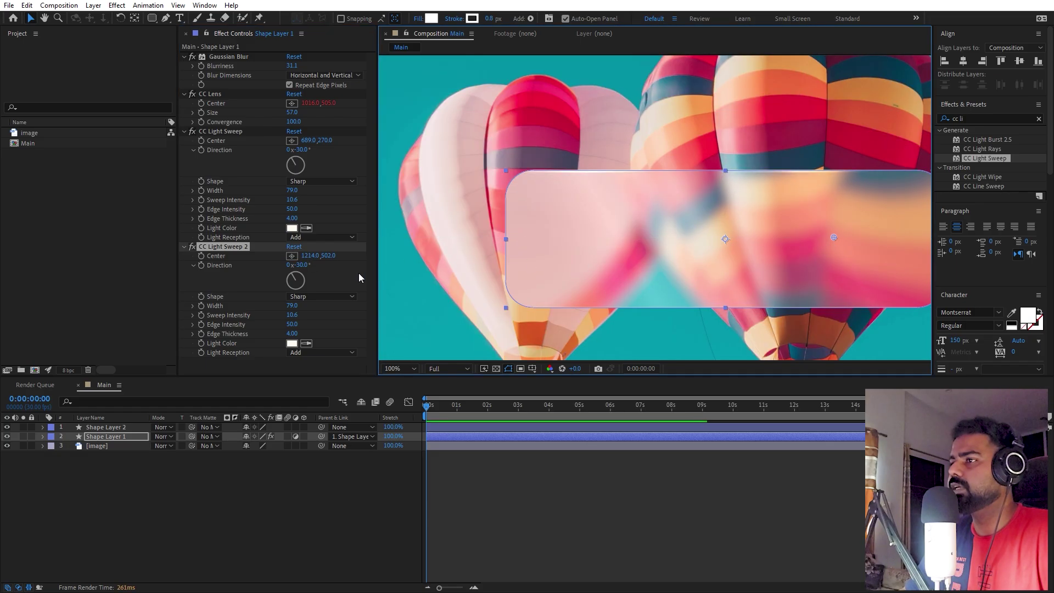
- Set the direction of the second CC Light Sweep to 165° and inspect the whole panel with the layer deselected
left_click_drag(301, 264, 444, 280)
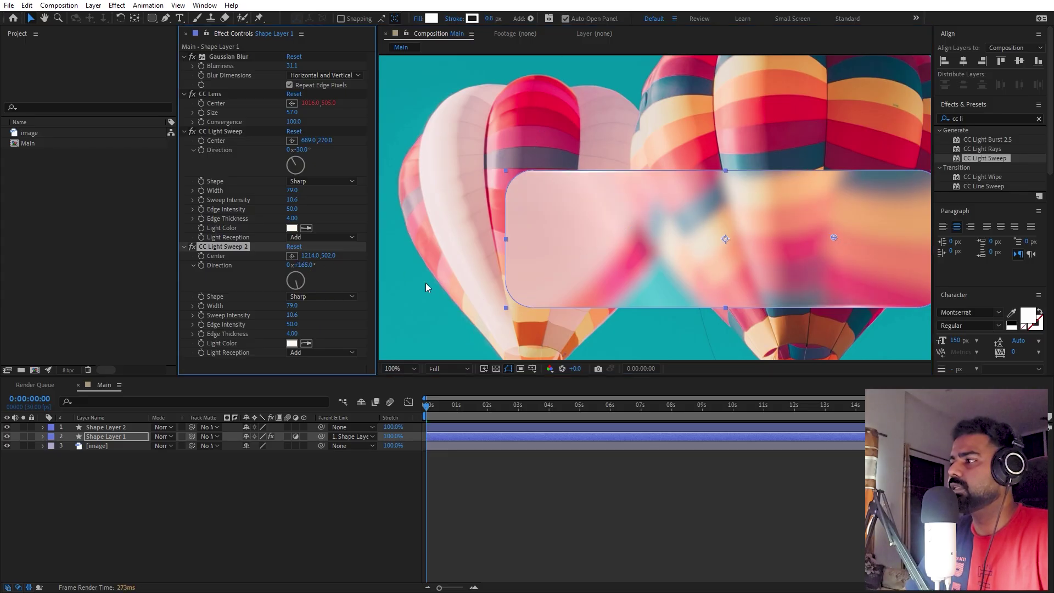
left_click(439, 483)
left_click_drag(858, 336, 739, 280)
key("v")
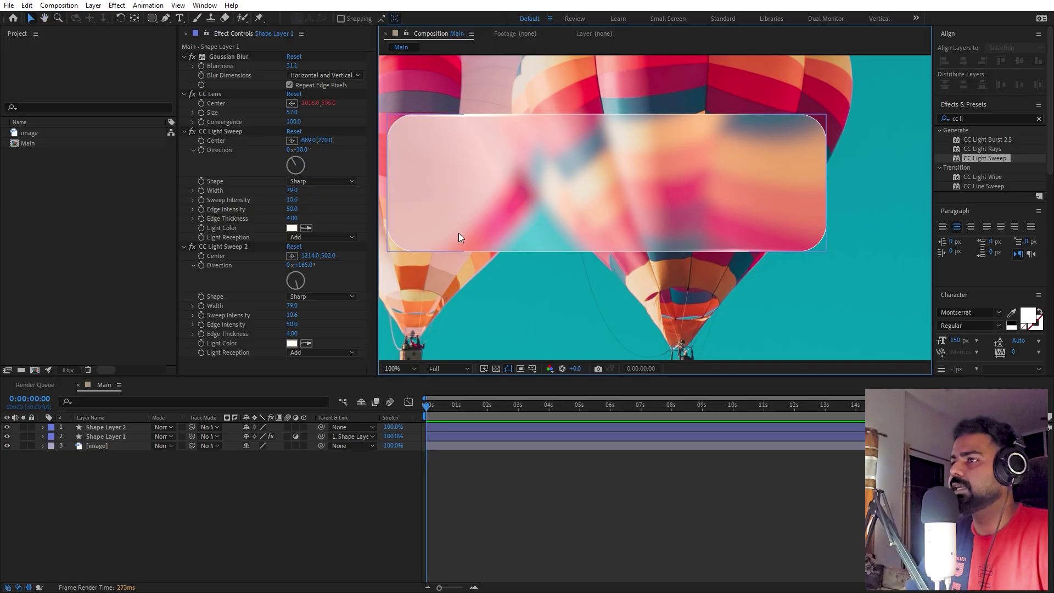
- Try placing both CC Light Sweep effects above the Gaussian Blur, and undo the reordering
left_click(184, 132)
left_click(185, 140)
left_click(218, 131)
left_click(228, 141, "shift")
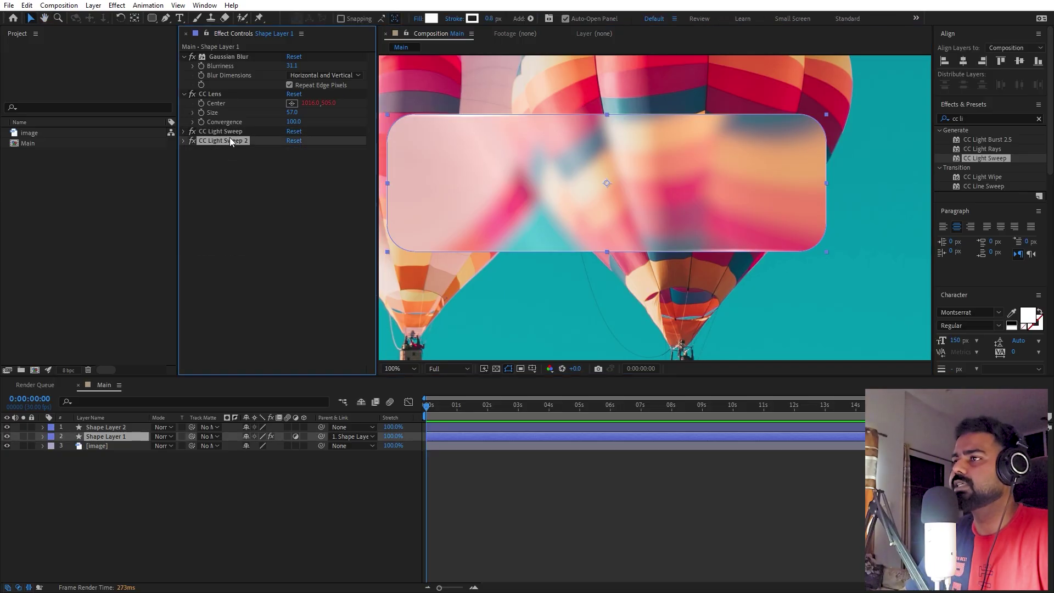
left_click_drag(216, 131, 220, 55)
left_click(579, 536)
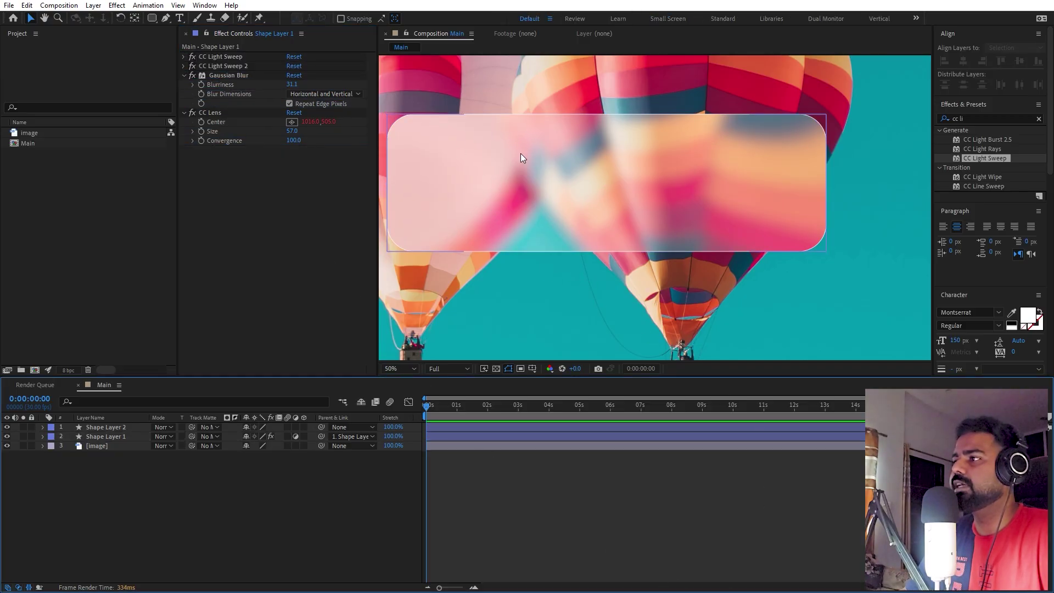
scroll(521, 153, "down", 1)
key("ctrl+z")
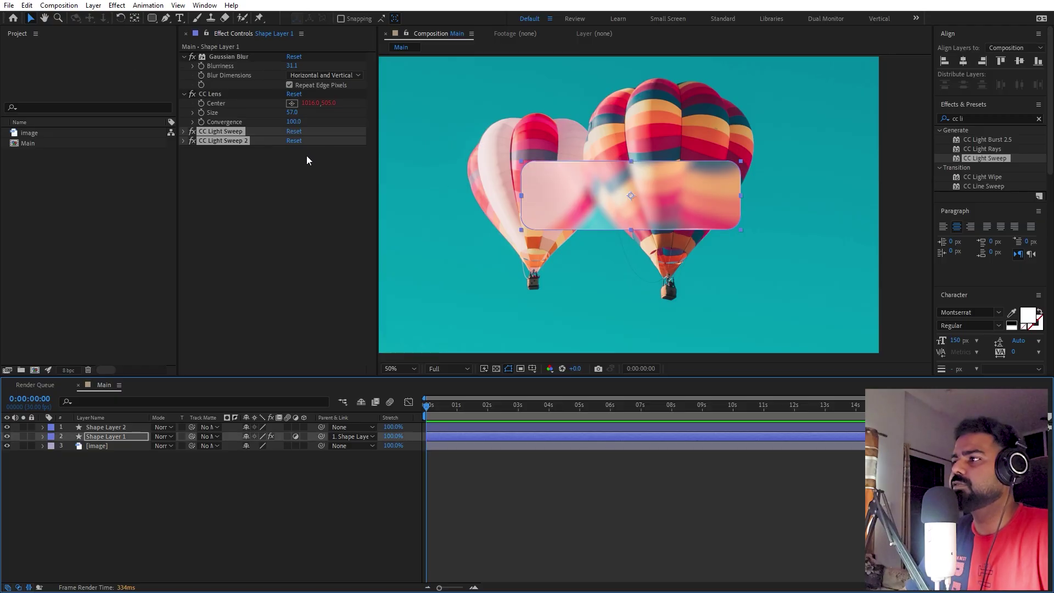
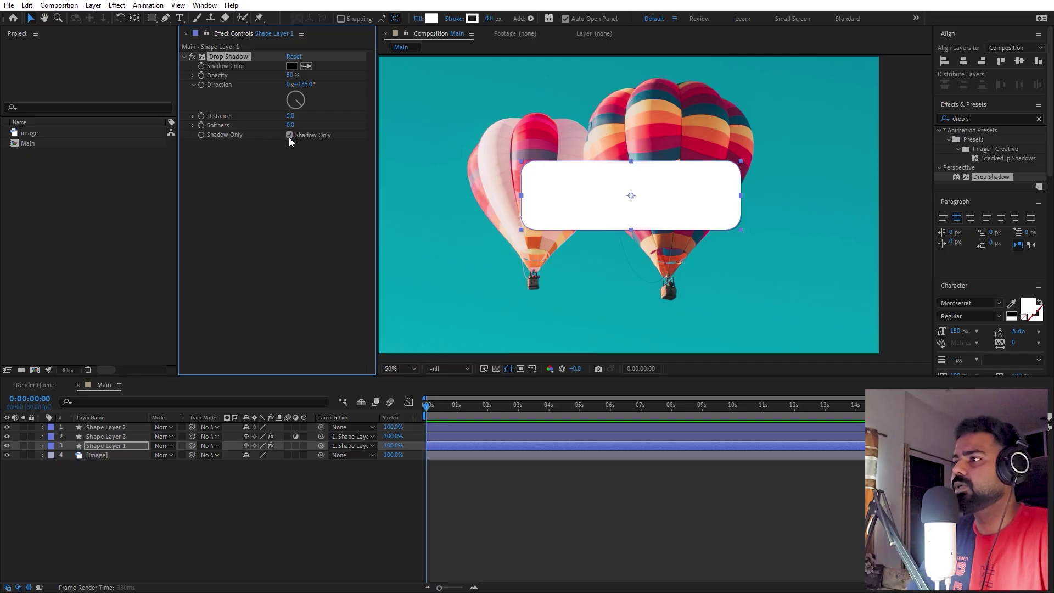
- Set Shape Layer 1's Drop Shadow to 13% opacity, distance 19.5 and softness 77
scroll(603, 276, "up", 2)
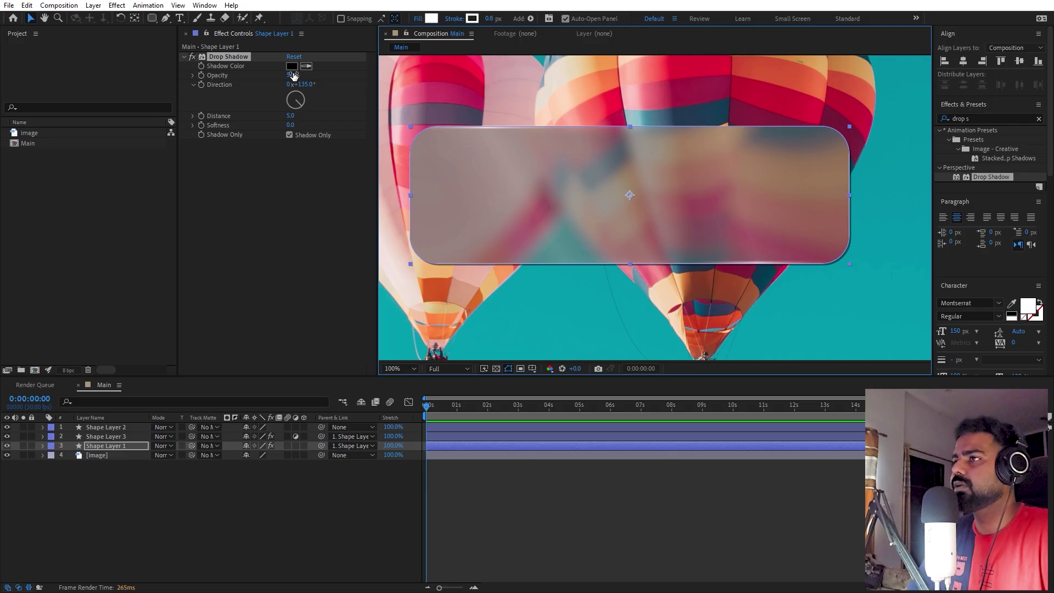
left_click(273, 76)
left_click_drag(290, 75, 281, 75)
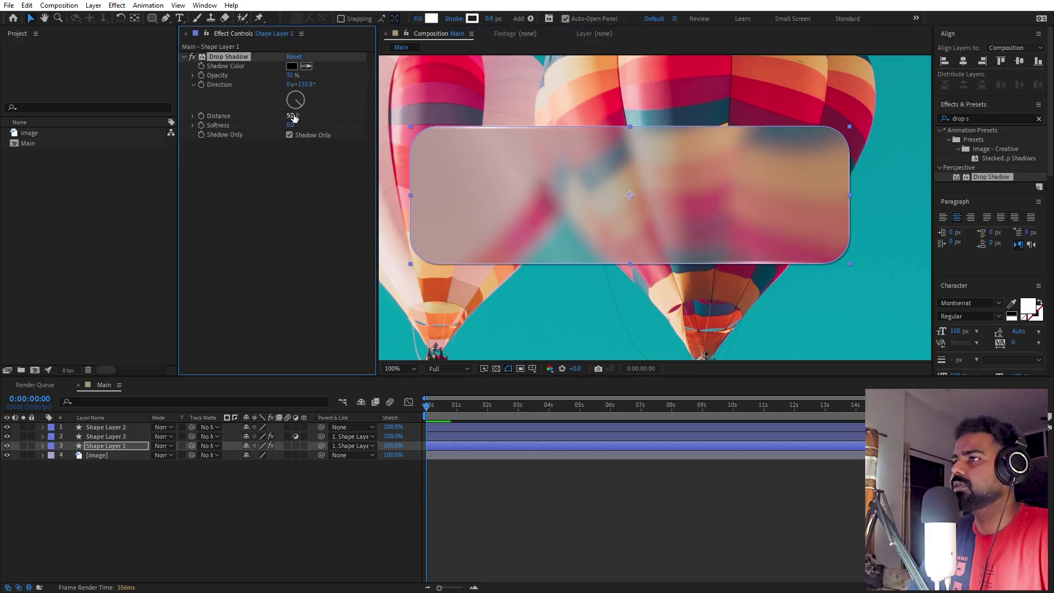
left_click_drag(301, 116, 379, 127)
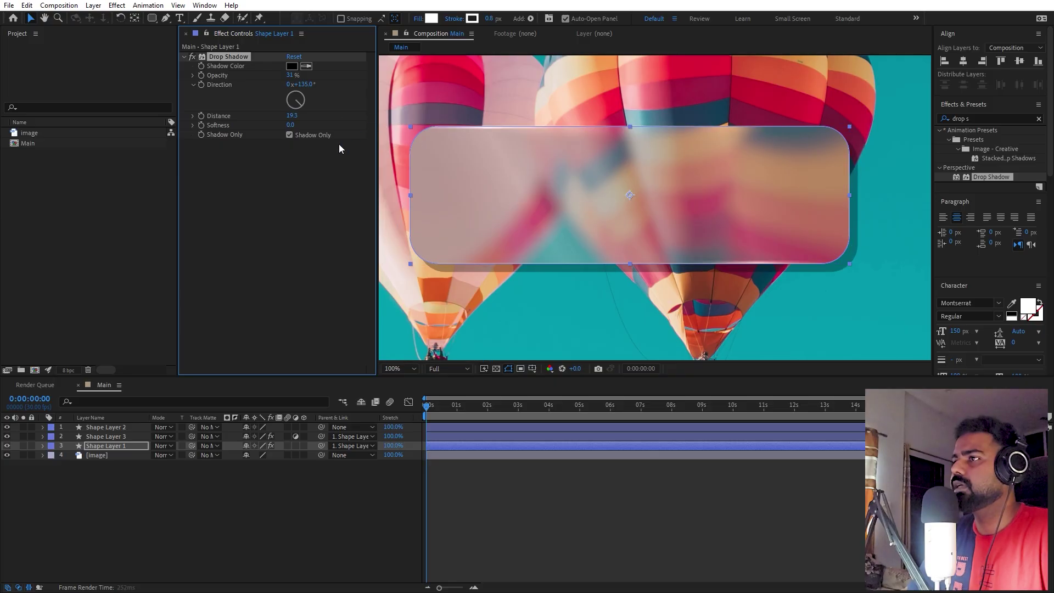
left_click_drag(290, 125, 363, 134)
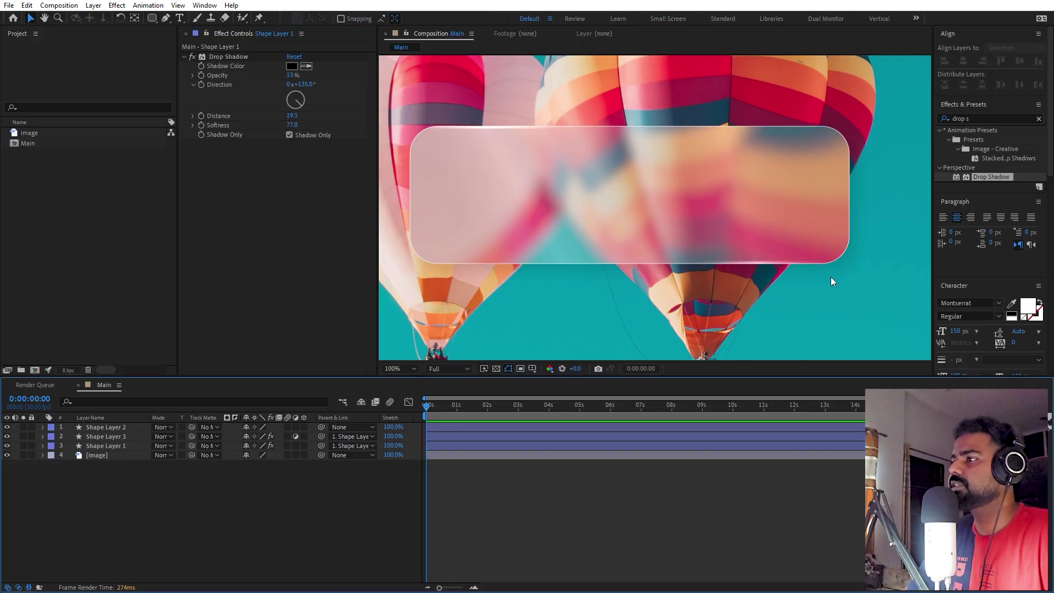
- Examine the shadow around the panel's edges and compare the look with the Drop Shadow effect and Shape Layer 1 switched off and on
scroll(832, 277, "up", 1)
key("space")
left_click_drag(768, 230, 687, 169)
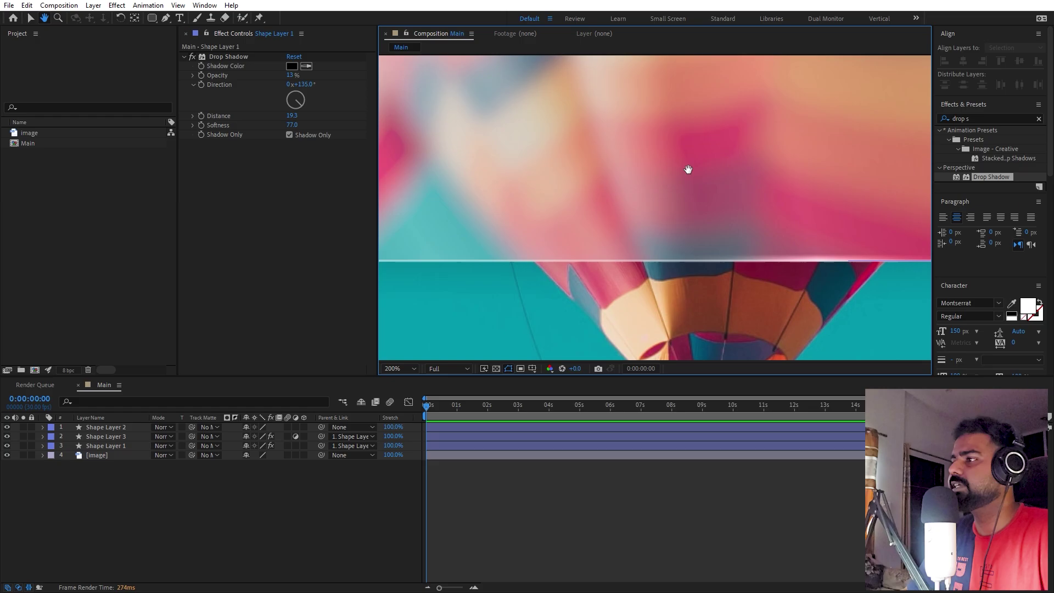
mouse_move(887, 271)
left_mouse_down()
mouse_move(668, 224)
mouse_move(881, 249)
mouse_move(899, 263)
left_mouse_up()
key("v")
scroll(698, 222, "down", 1)
key("space")
left_click(192, 56)
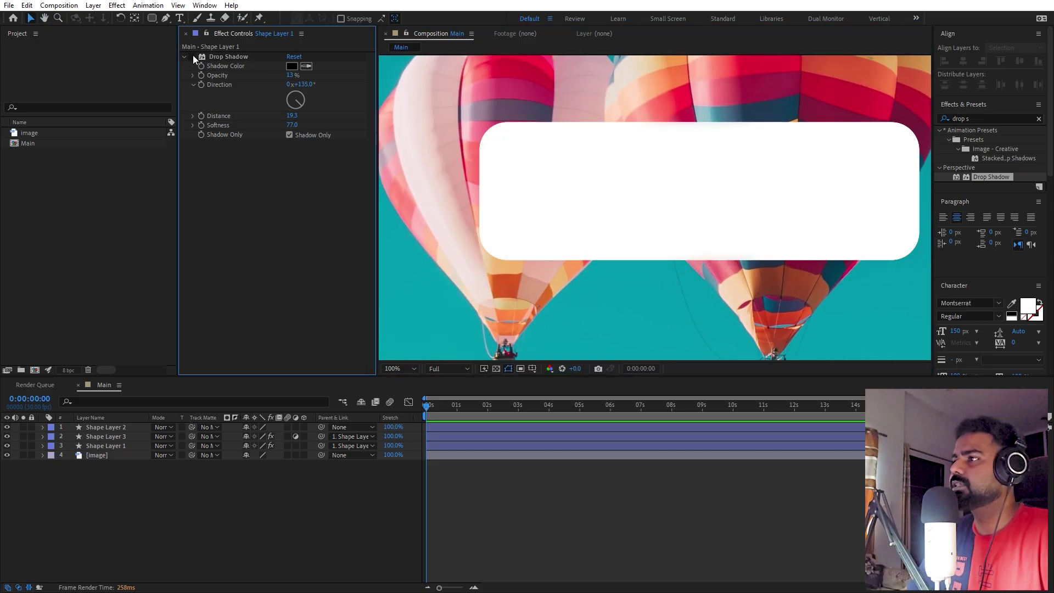
left_click(192, 56)
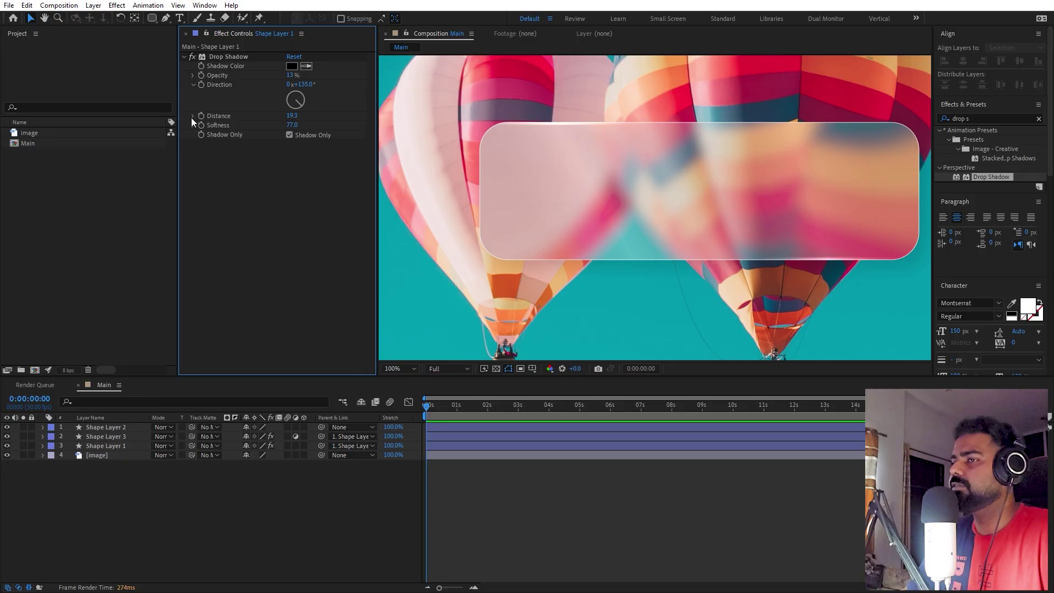
left_click(7, 446)
left_click(7, 446)
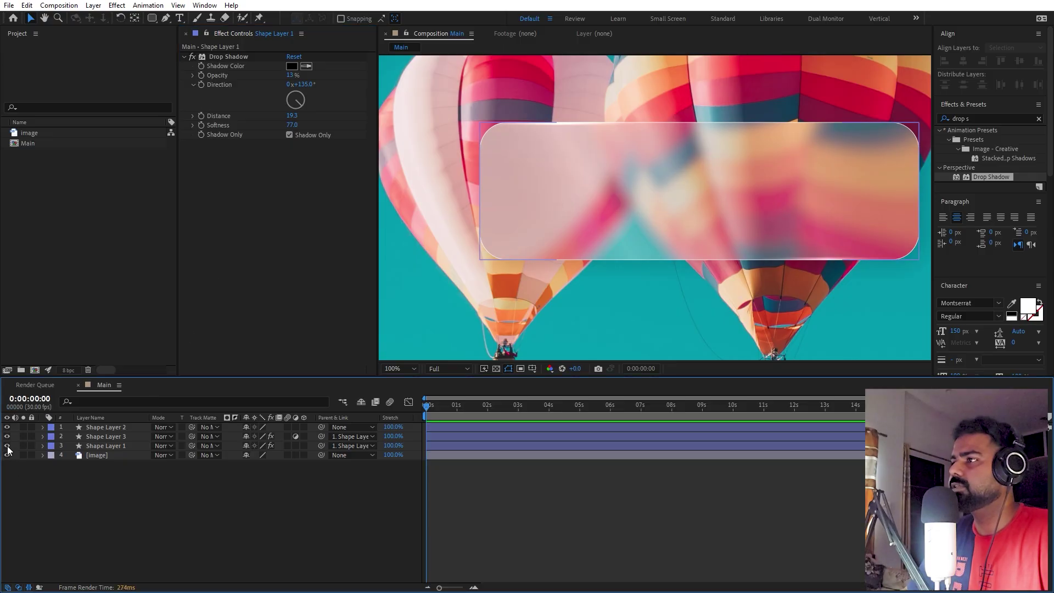
left_click(7, 445)
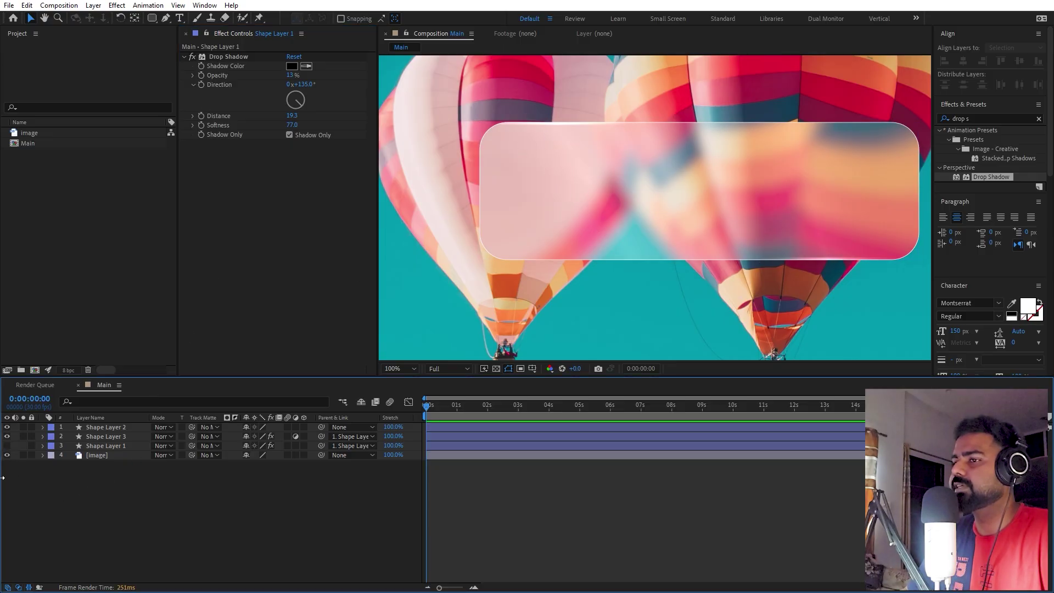
left_click(7, 445)
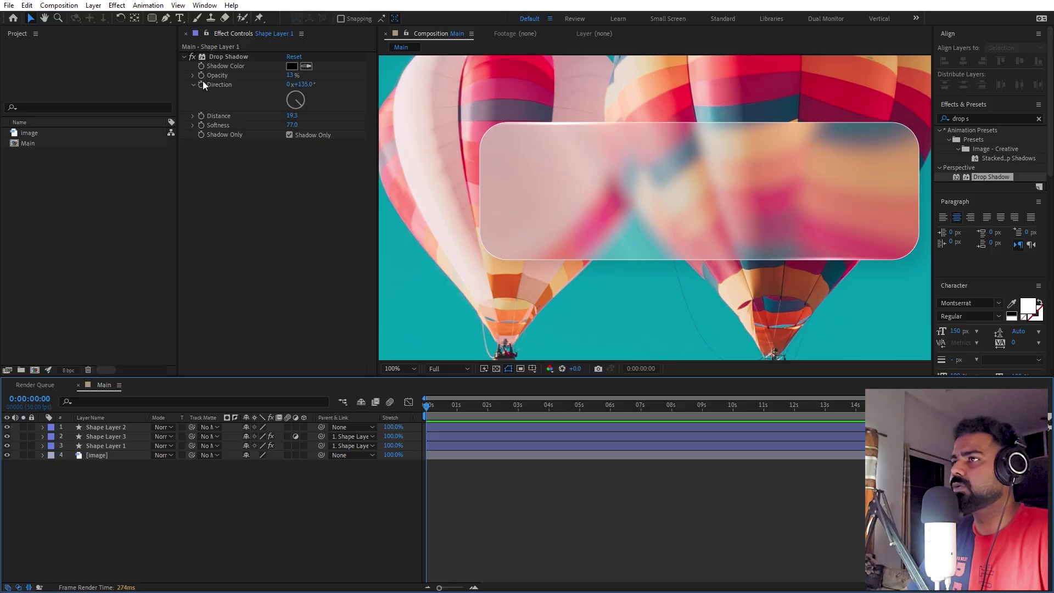
- Turn off Shadow Only in Shape Layer 1's Drop Shadow and set the layer's blending mode to Multiply
left_click(286, 135)
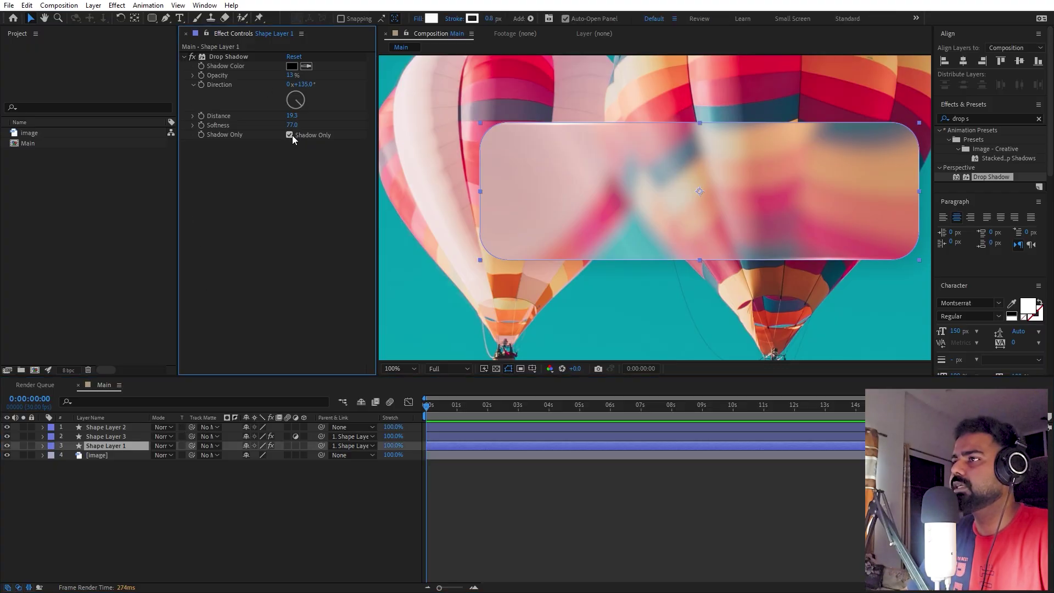
left_click(290, 135)
left_click(162, 445)
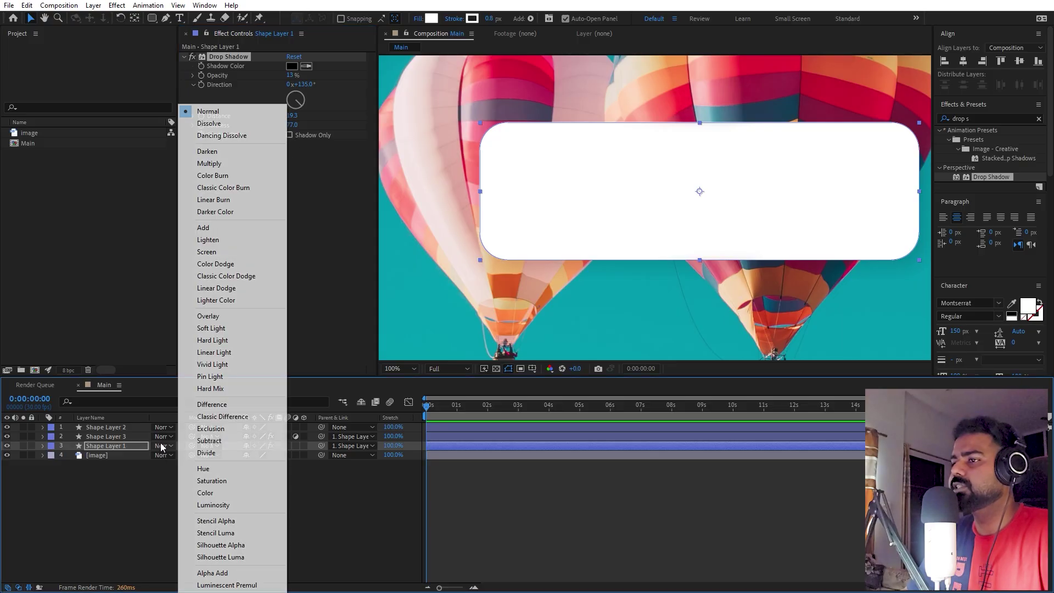
left_click(209, 163)
left_click(692, 498)
- Set the opacity of Shape Layer 1's Drop Shadow to 42% and check the panel against the full image
key("h")
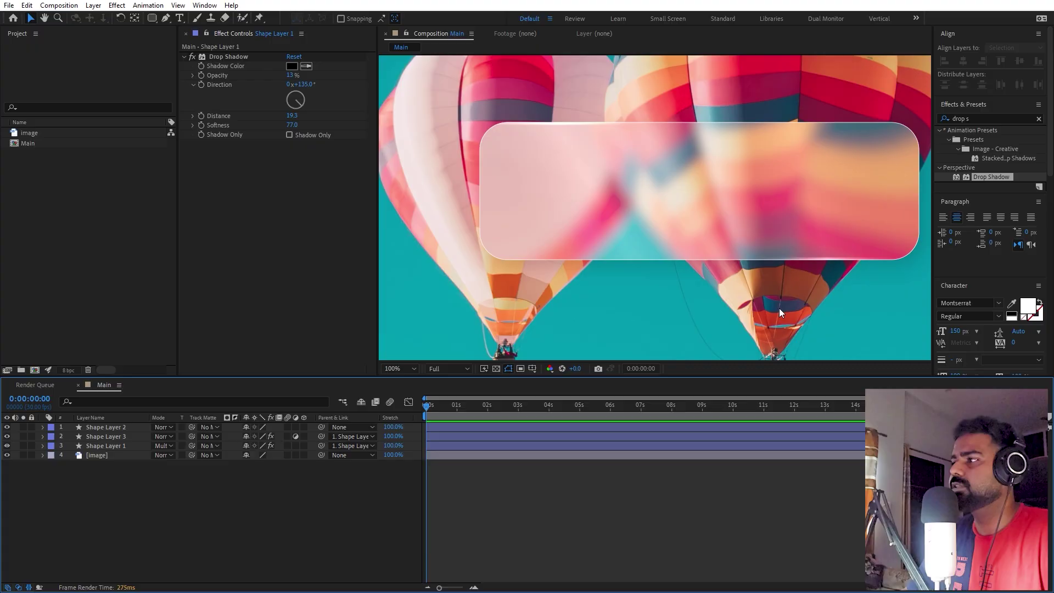
left_click_drag(779, 308, 609, 211)
key("v")
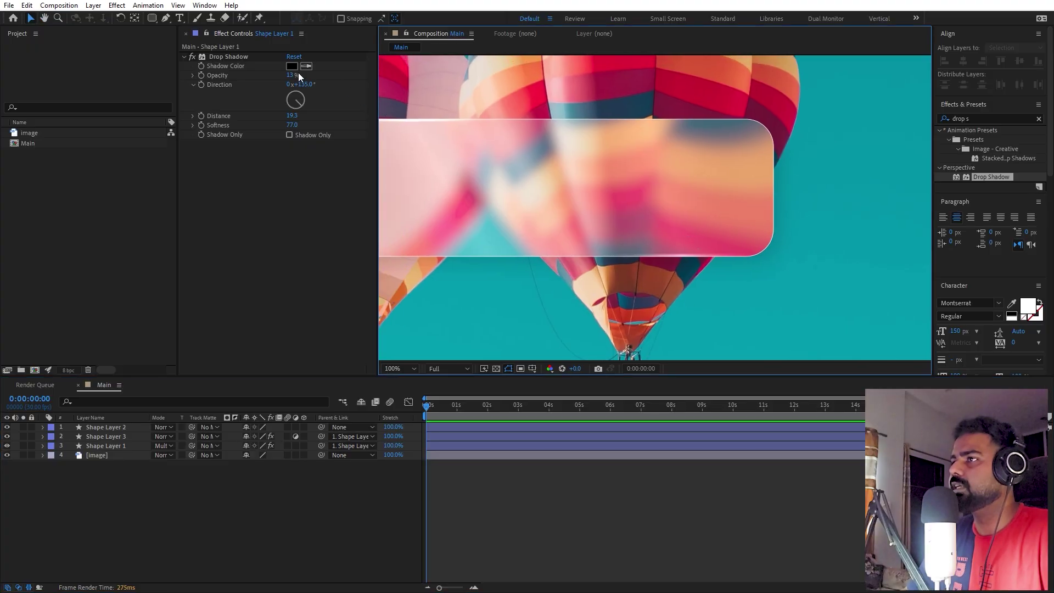
left_click_drag(293, 76, 348, 88)
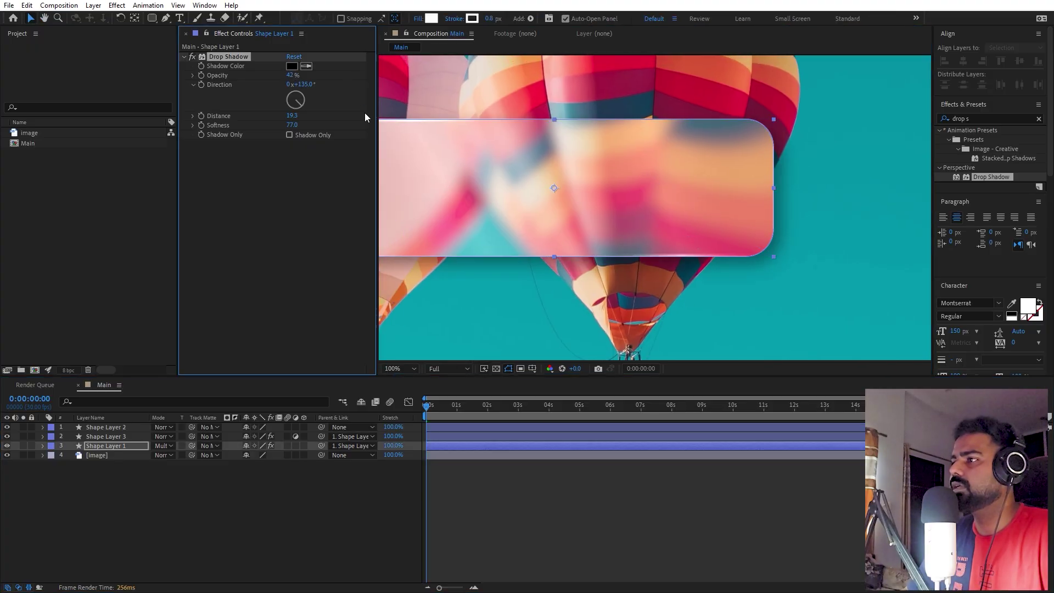
scroll(719, 290, "down", 1)
left_click_drag(720, 289, 767, 274)
left_click(849, 268)
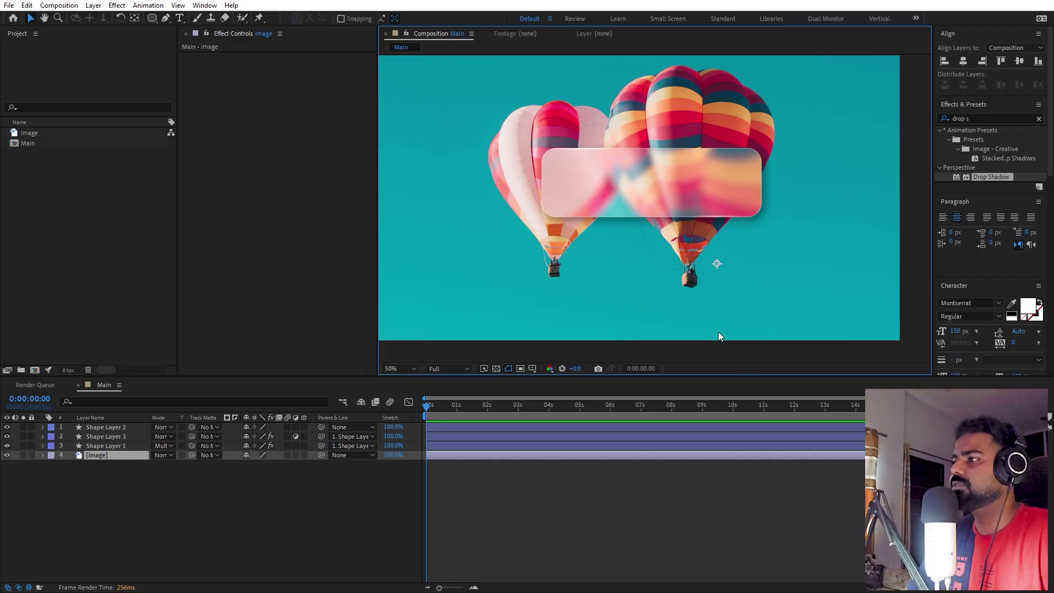
- Test the glass effect by moving Shape Layer 2 around the image and placing it over the upper part of the right balloon
scroll(739, 305, "up", 1)
key("ctrl+shift+a")
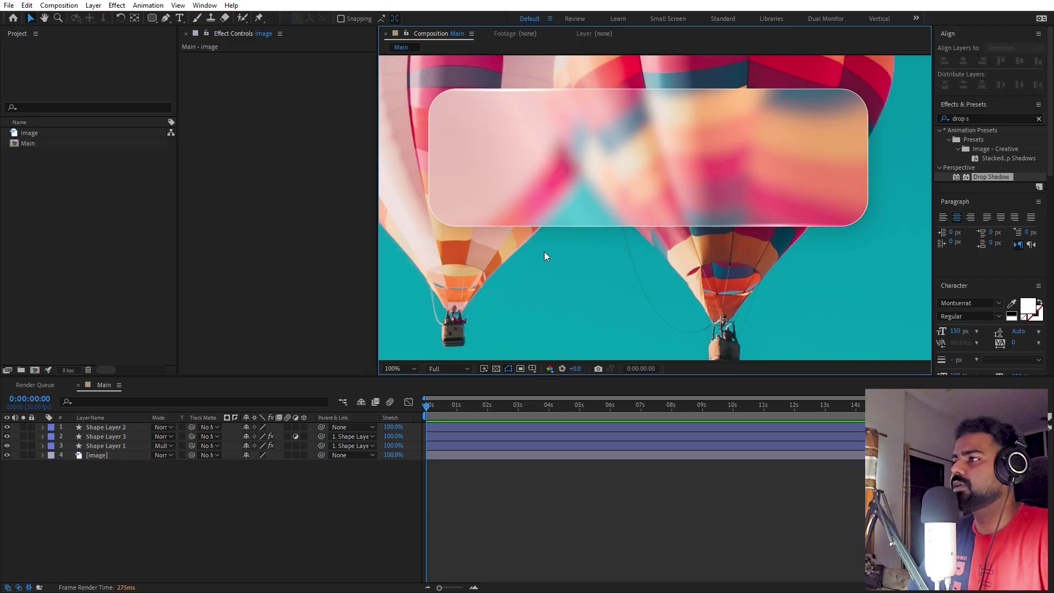
left_click_drag(586, 207, 599, 247)
key("v")
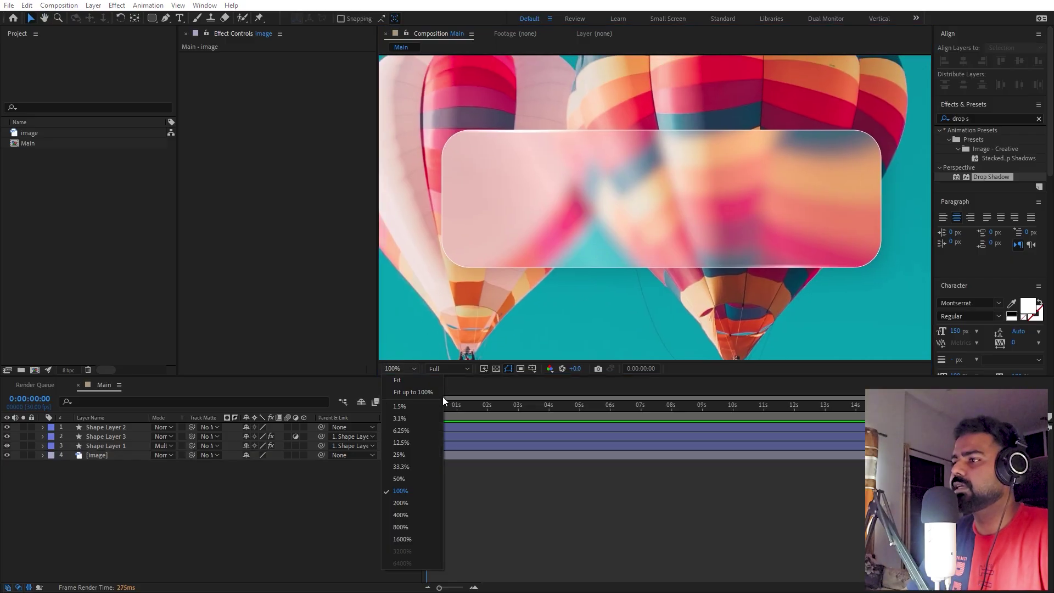
key("shift+slash")
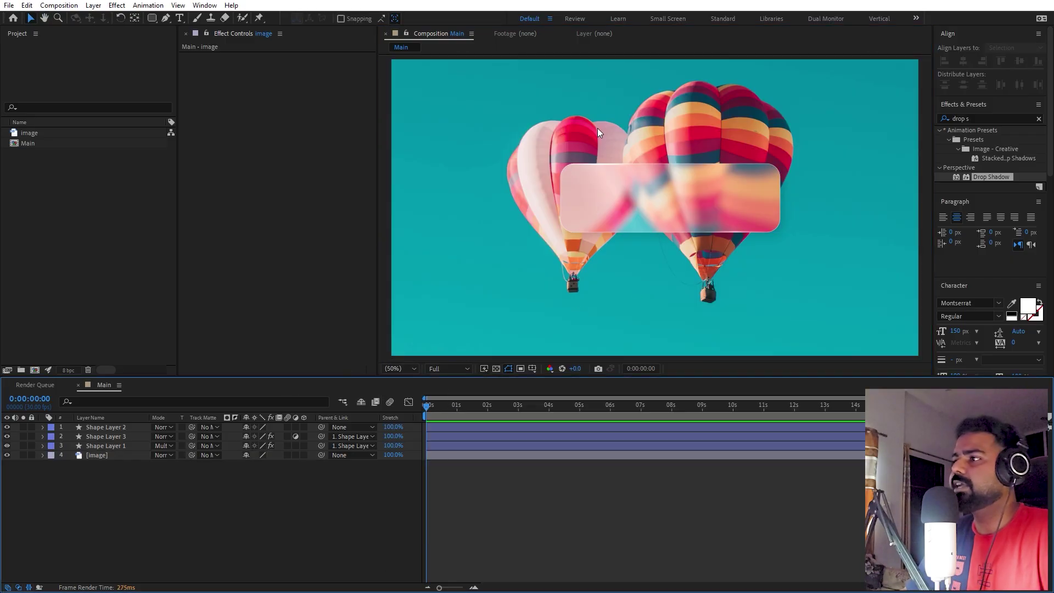
left_click(104, 429)
left_click_drag(675, 199, 582, 108)
left_click_drag(769, 93, 783, 137)
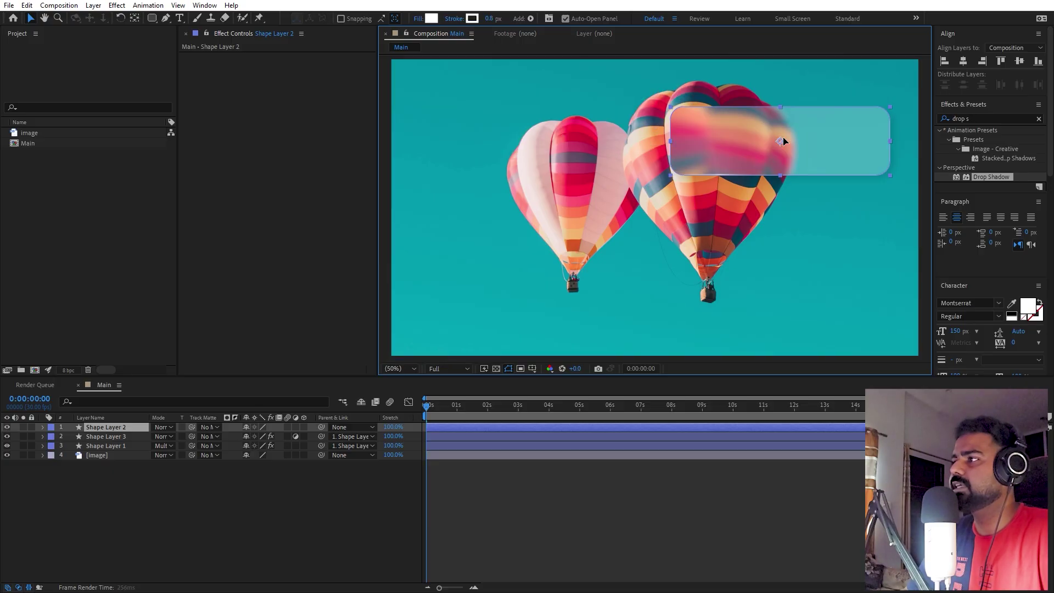
- Set the Gaussian Blur blurriness on Shape Layer 3 to 26.8
left_click(113, 437)
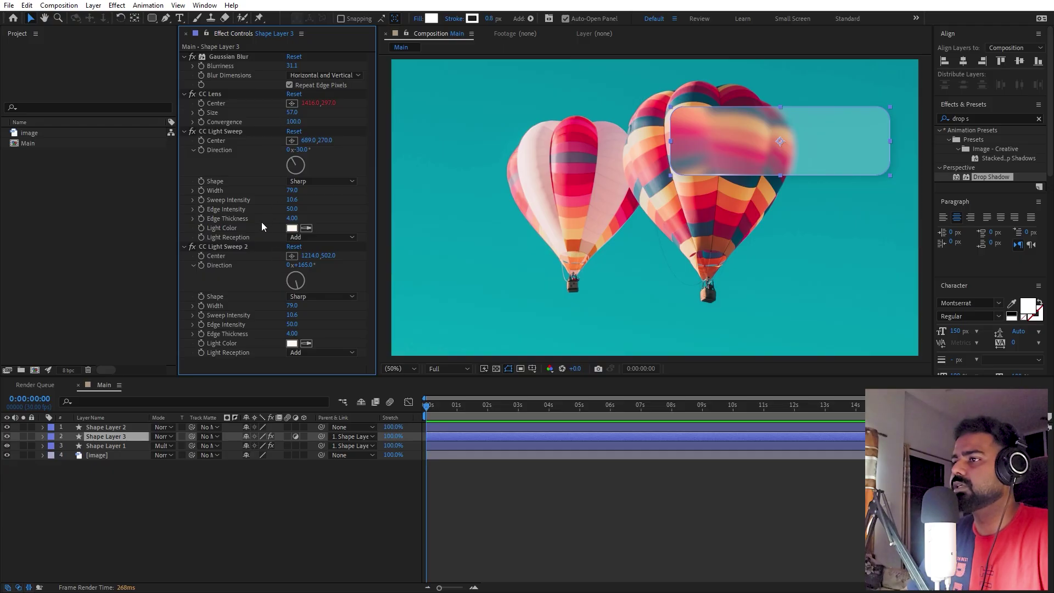
left_click_drag(291, 65, 269, 66)
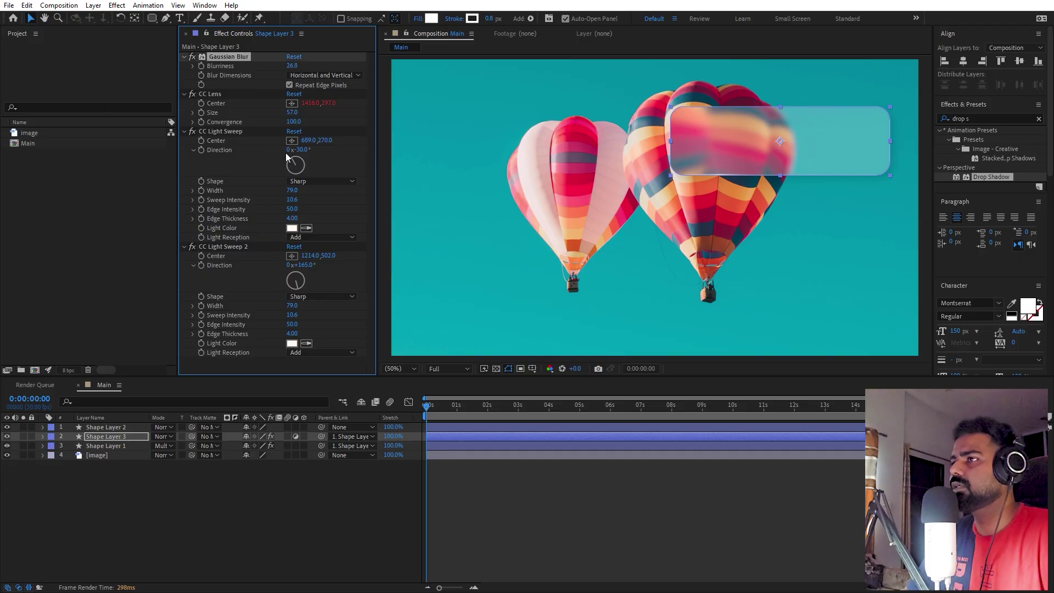
left_click(294, 117)
- Move the glass panel so that it spans the upper half of both balloons
left_click(797, 125)
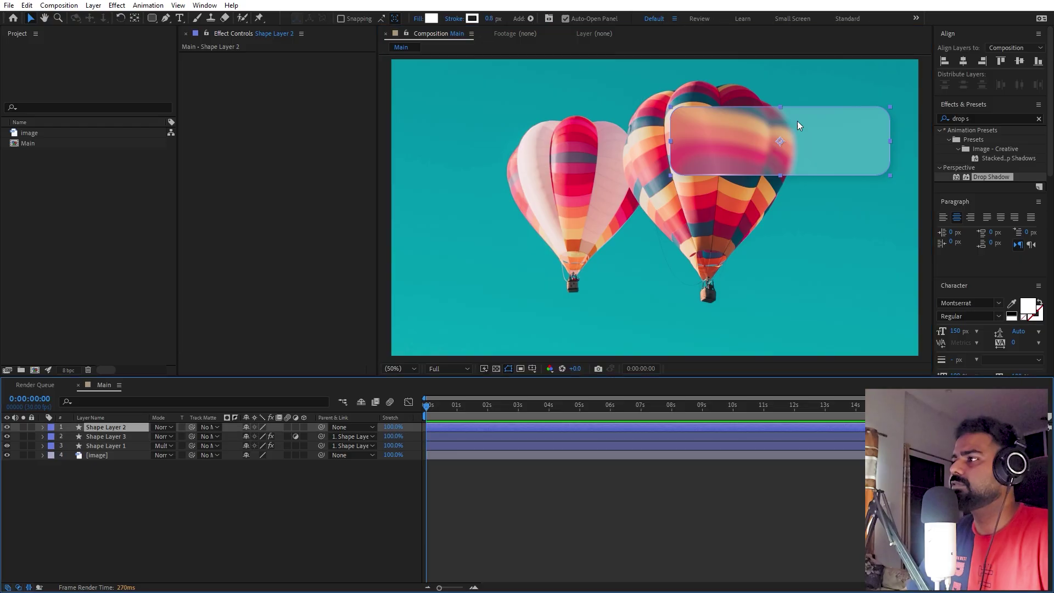
left_click_drag(798, 125, 656, 171)
left_click(746, 472)
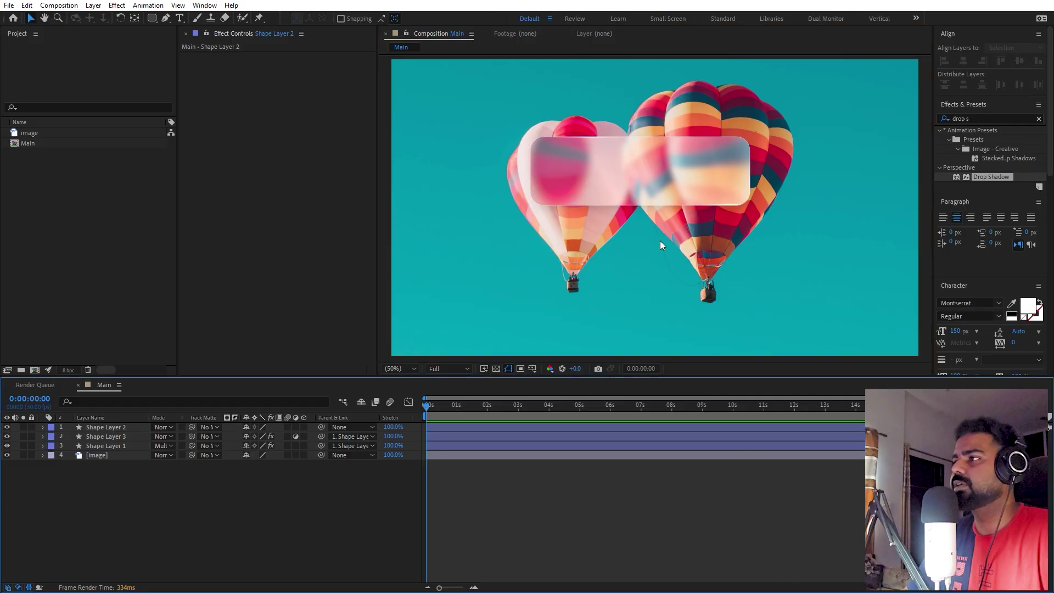
- Add a white text layer reading GLASS over the panel
left_click(179, 19)
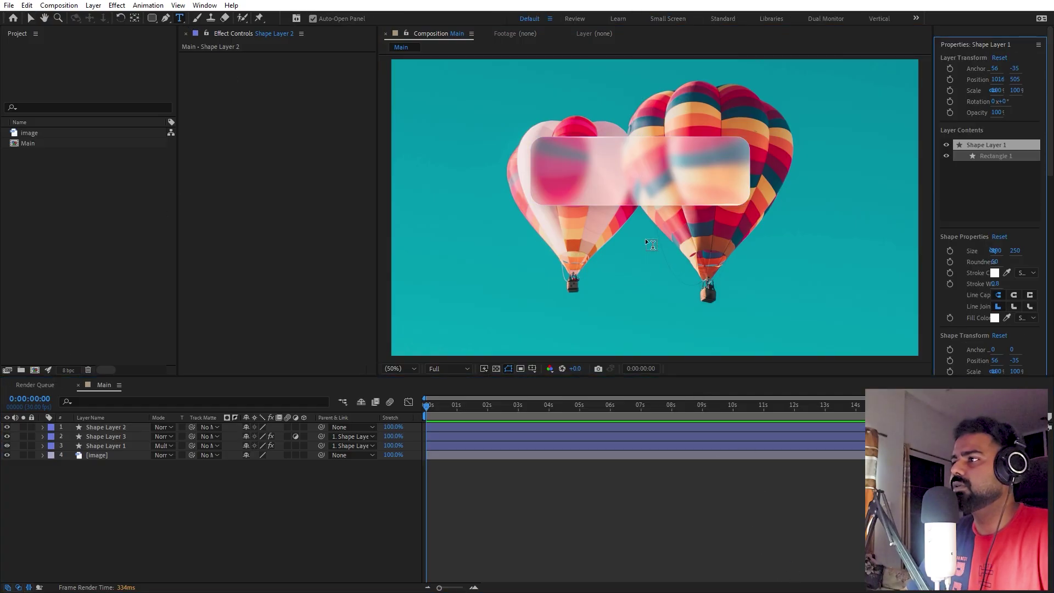
left_click(580, 181)
type("GLASS")
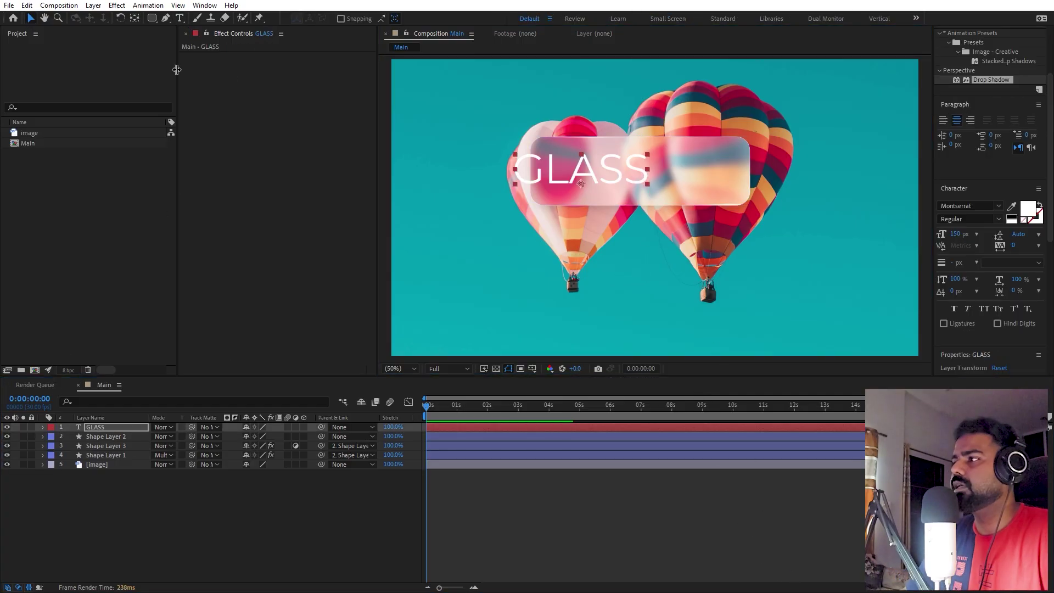
key("Escape")
key("v")
- Center the GLASS text and the glass panel horizontally and vertically in the composition
left_click(963, 61)
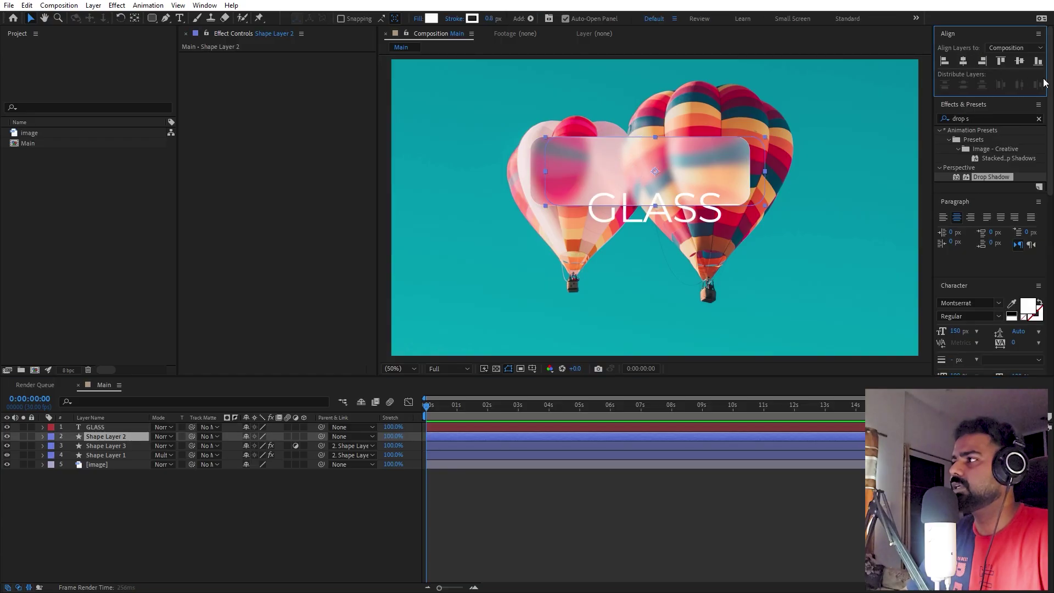
left_click(1019, 61)
left_click(652, 515)
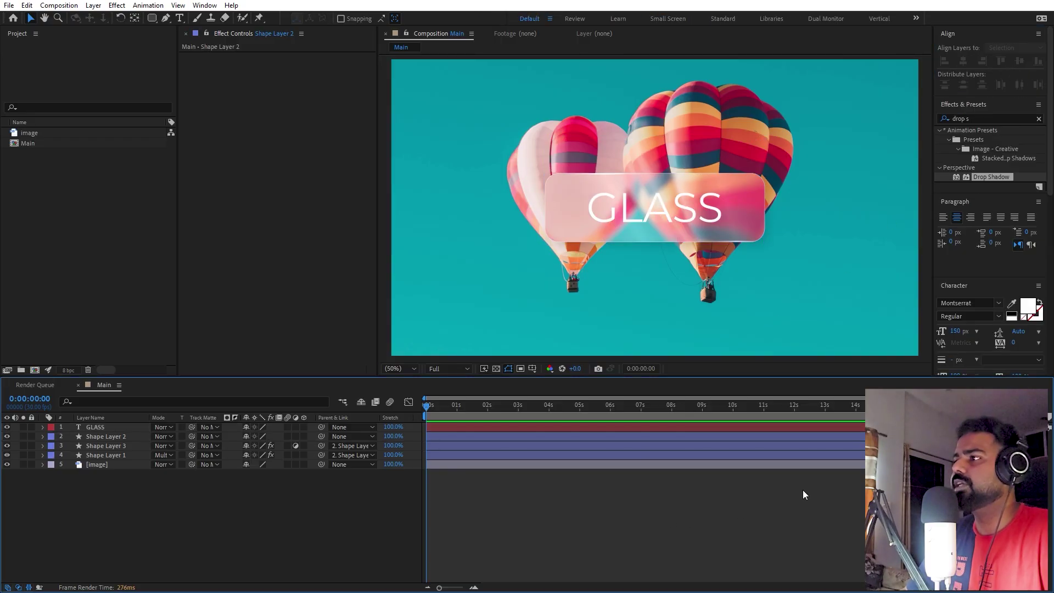
scroll(664, 220, "up", 2)
scroll(669, 216, "down", 2)
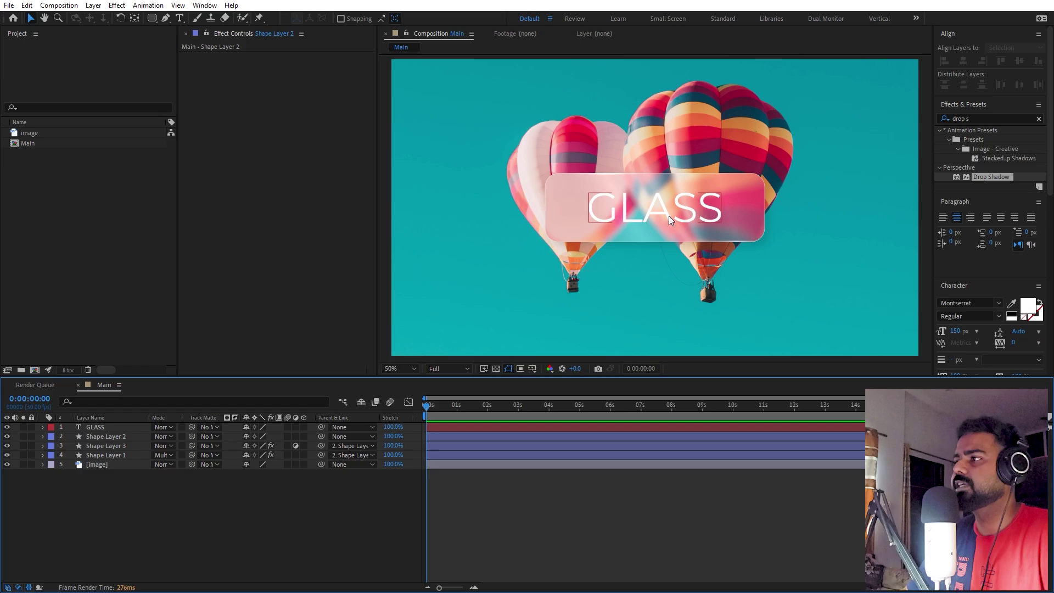
- Reposition the background image so that the area with several small balloons lies behind the glass panel
left_click_drag(773, 130, 802, 217)
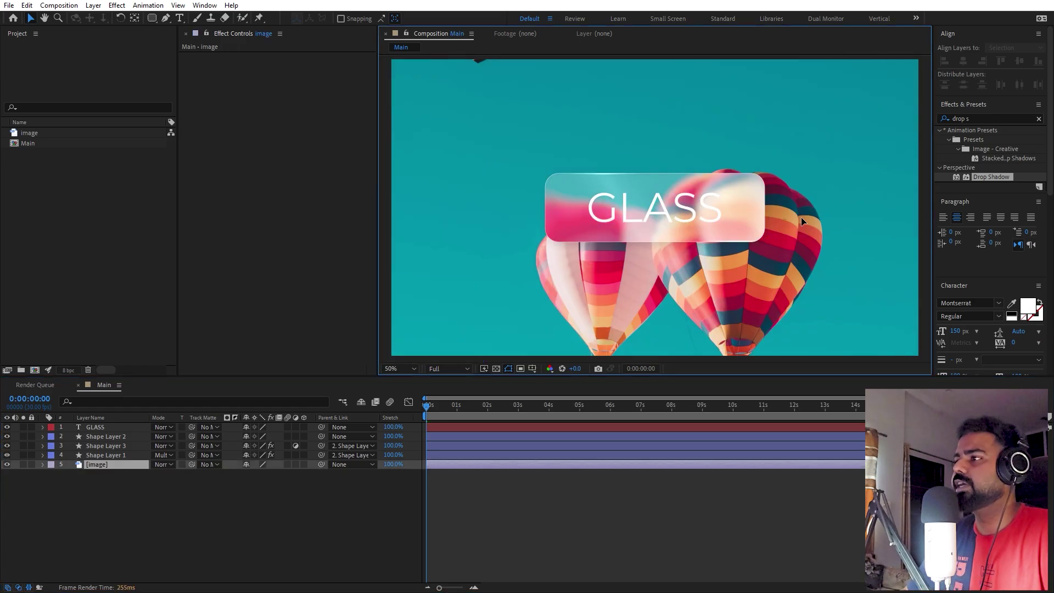
left_click_drag(915, 380, 917, 382)
left_click_drag(816, 155, 745, 225)
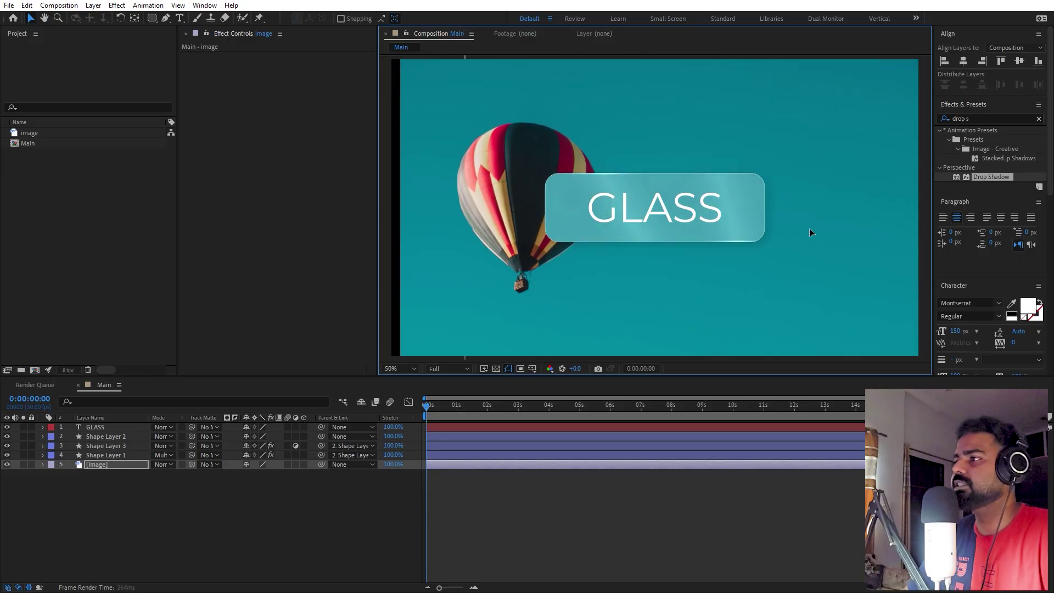
scroll(802, 236, "down", 2)
left_click_drag(756, 256, 639, 123)
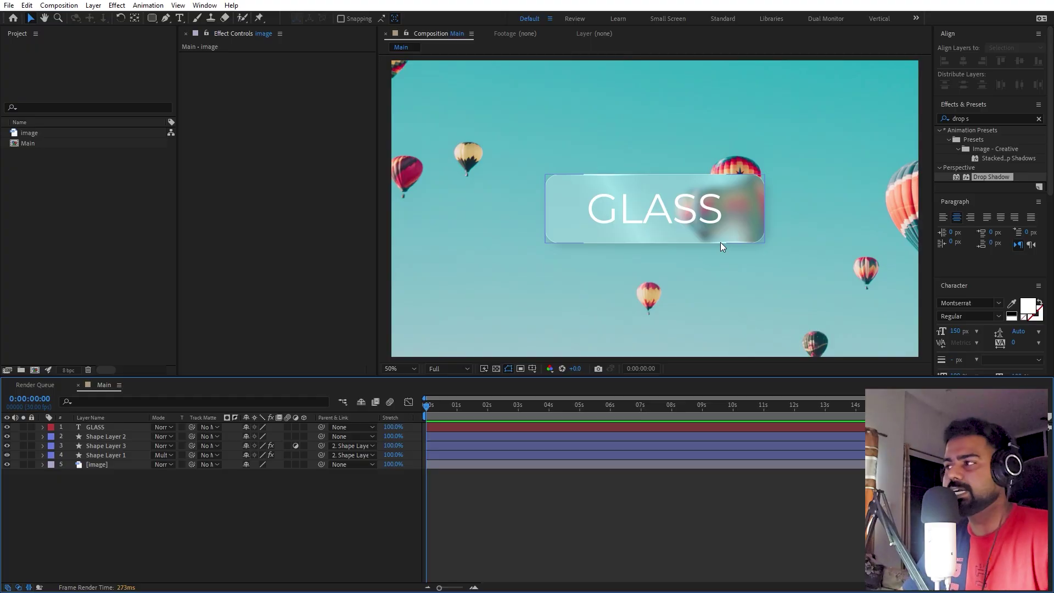
- Keyframe Shape Layer 2's Scale to grow from 0% at the first frame to 100% at 0:00:00:27
left_click(112, 436)
key("s")
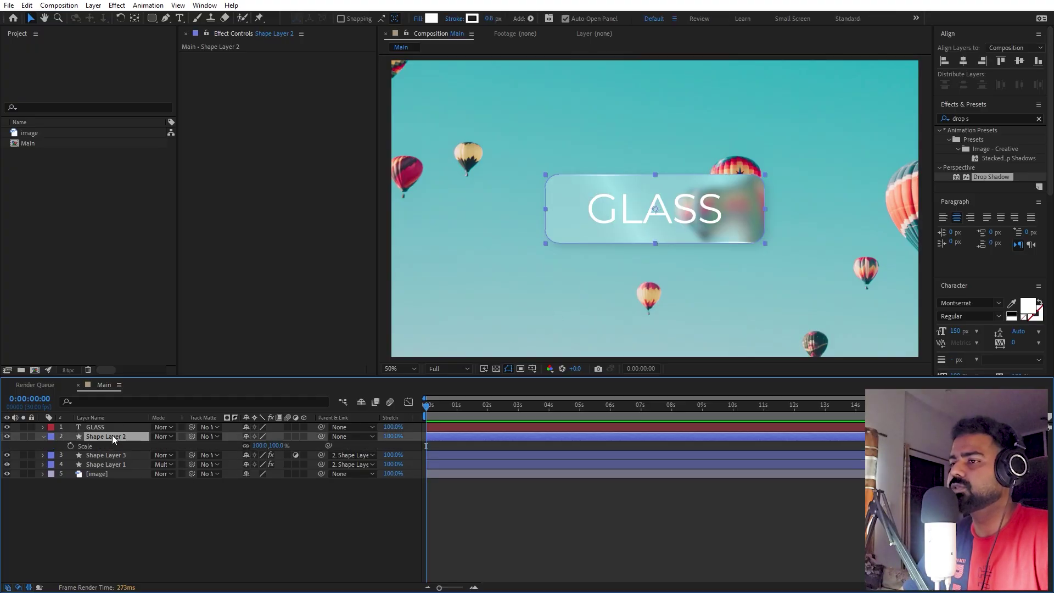
left_click(70, 445)
left_click(258, 446)
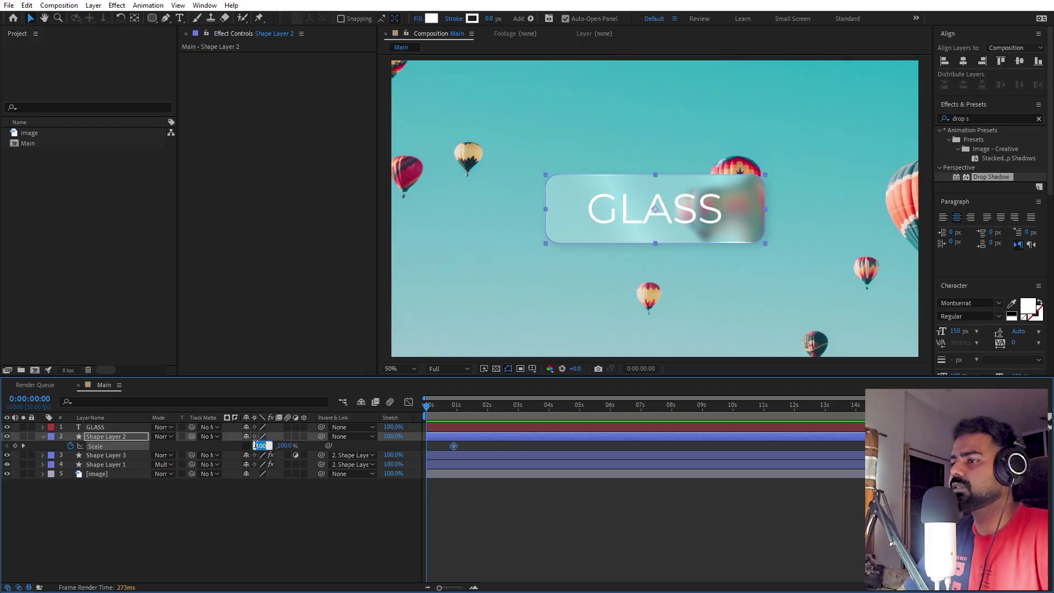
type("0")
key("Return")
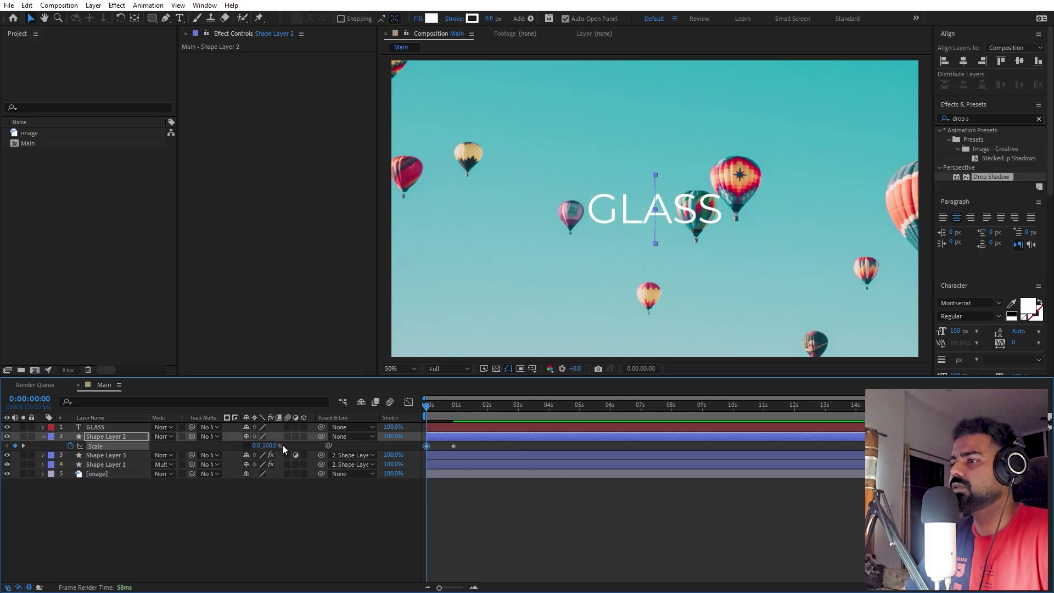
left_click(269, 445)
type("0")
key("Return")
- Ease both Scale keyframes with a speed curve that peaks early and slows gradually into the last keyframe, and preview the motion
key("shift+F3")
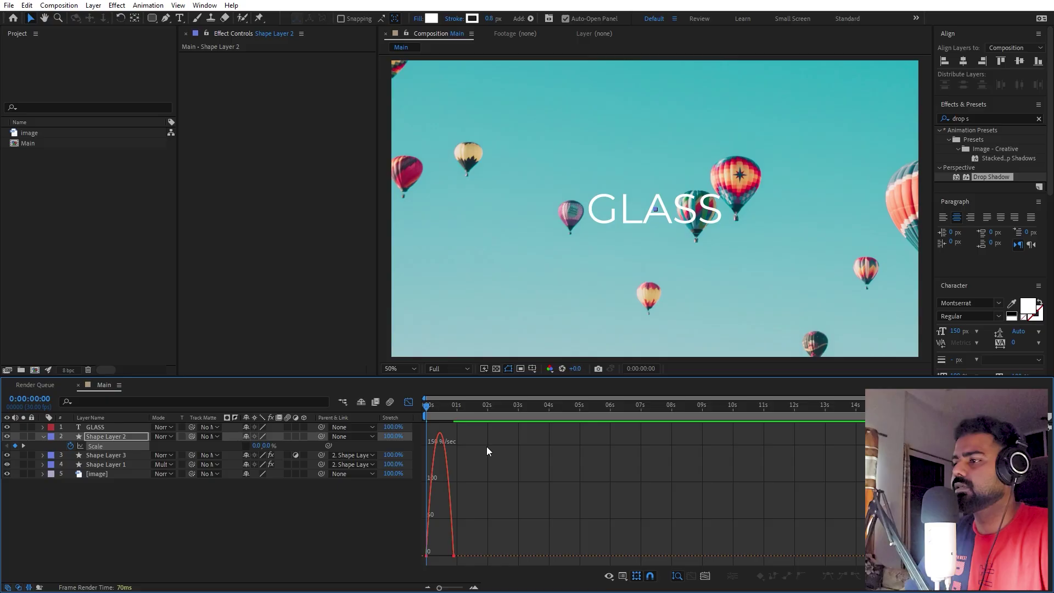
left_click_drag(487, 446, 278, 567)
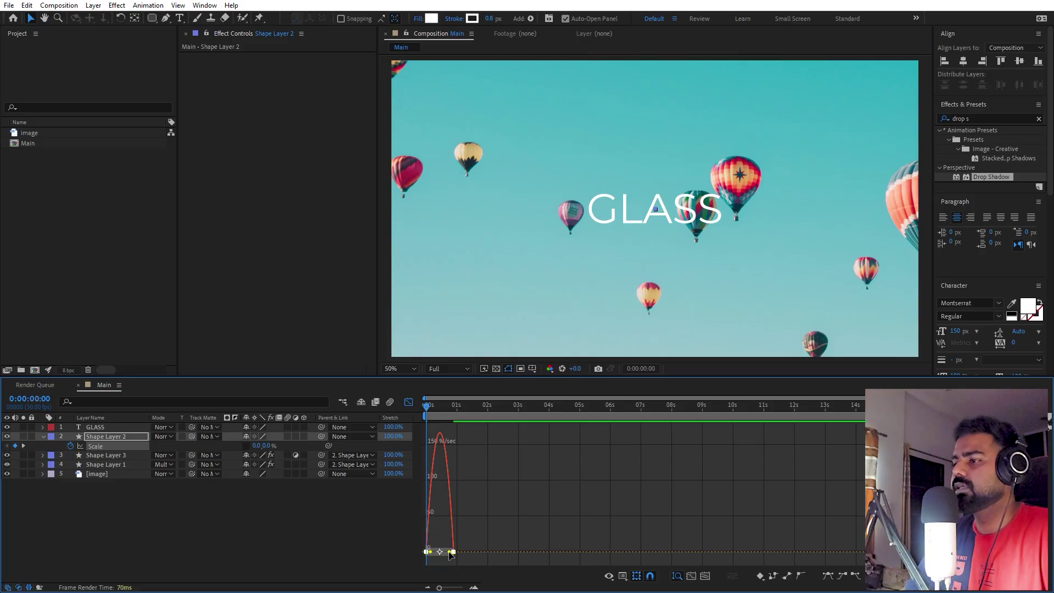
left_click_drag(449, 552, 428, 554)
left_click(562, 492)
key("space")
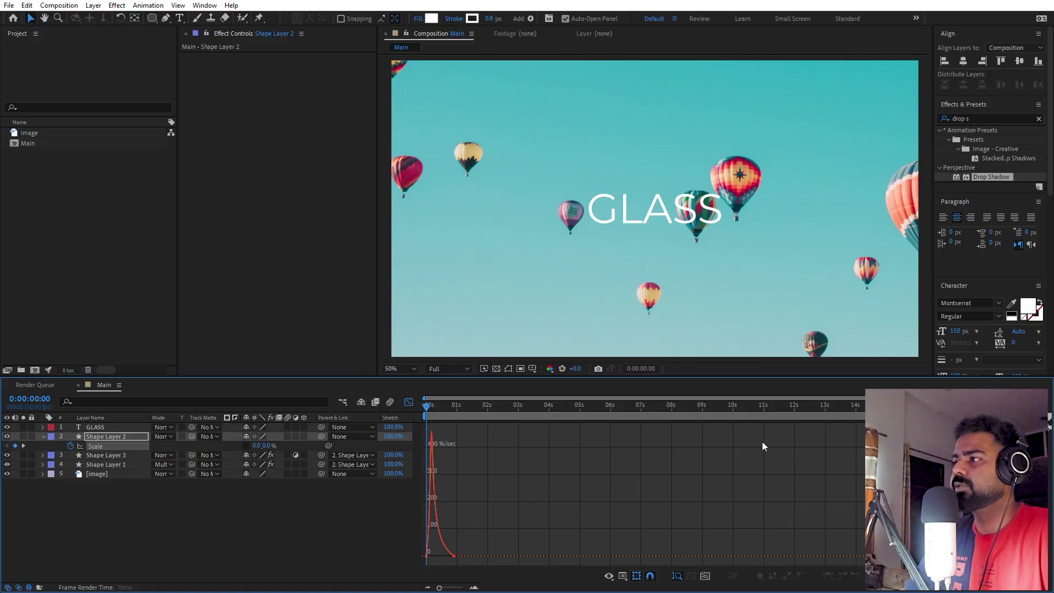
key("space")
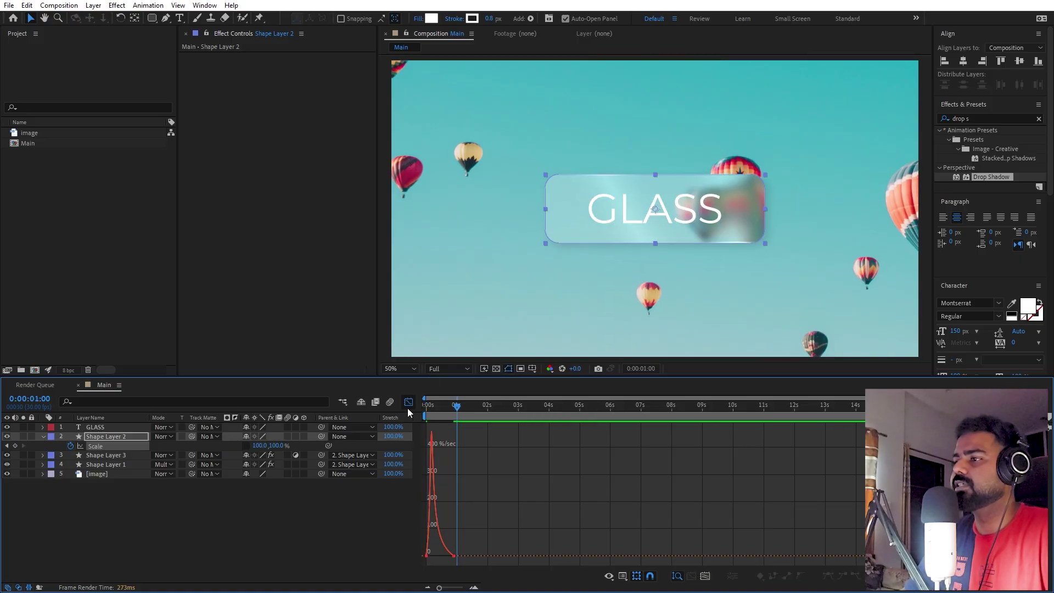
left_click(408, 403)
- Parent the GLASS text layer to Shape Layer 2 and preview the scale animation from the first frame
left_click_drag(466, 409, 454, 407)
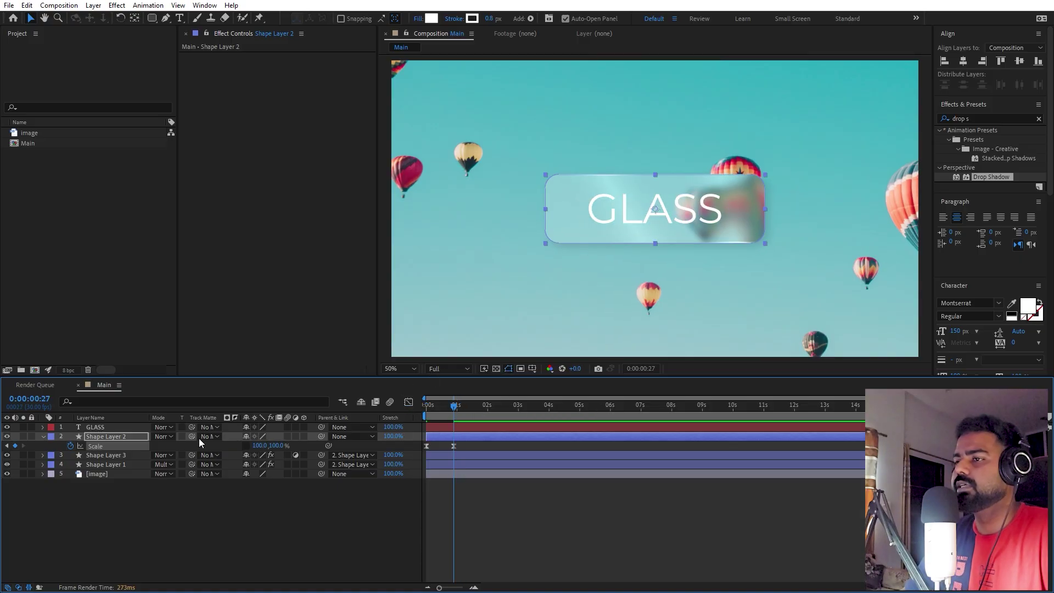
left_click(122, 428)
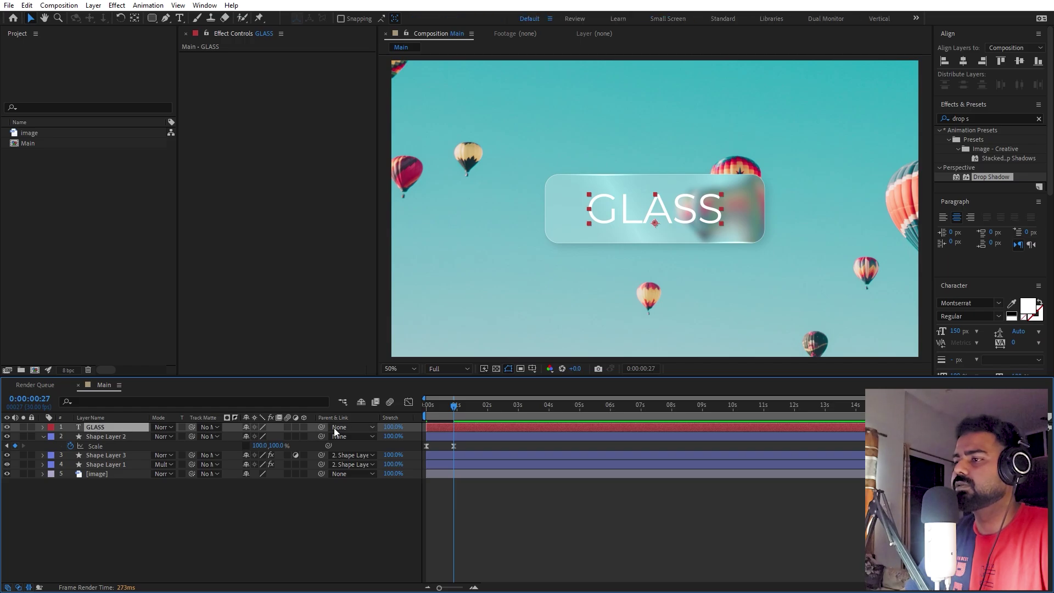
left_click_drag(272, 437, 114, 437)
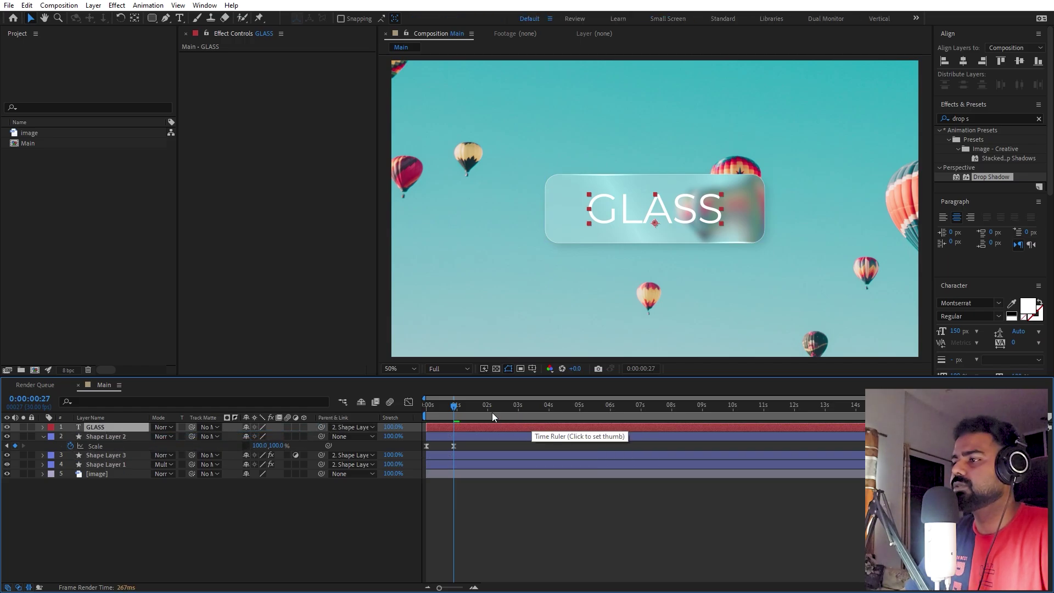
key("Home")
left_click(499, 498)
key("space")
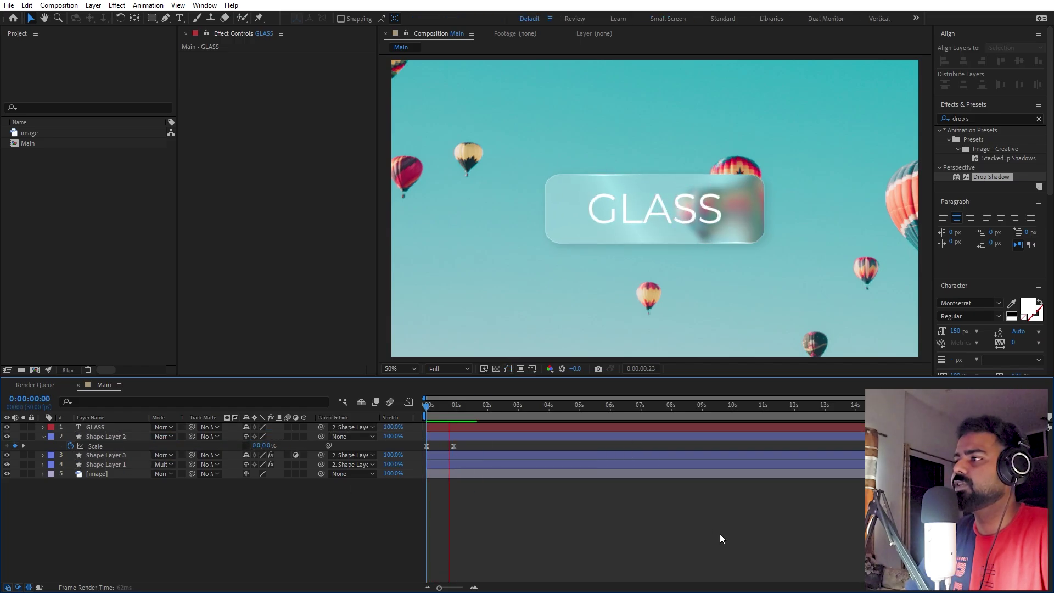
key("space")
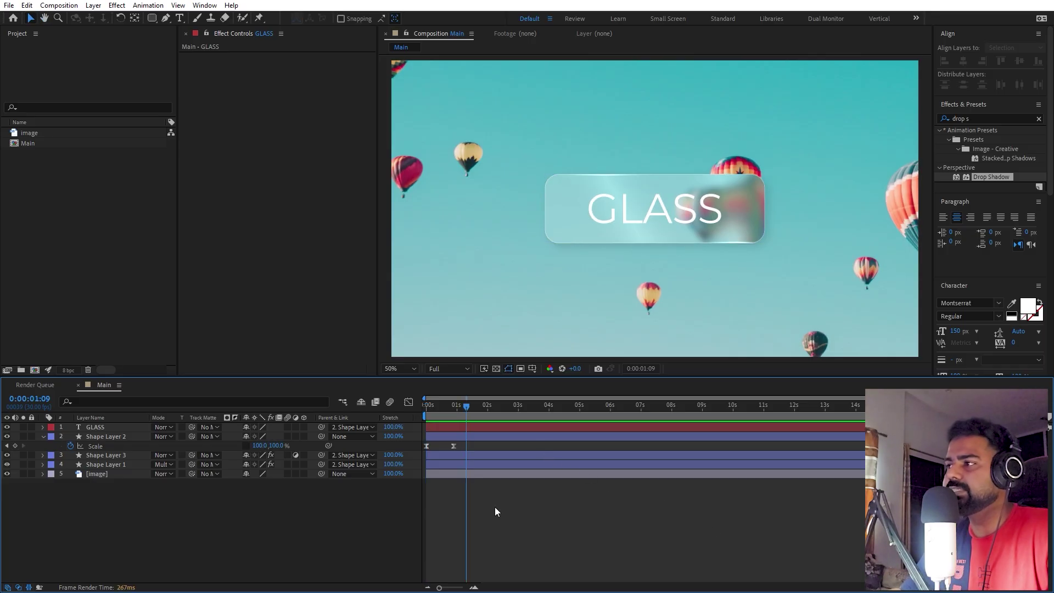
scroll(756, 224, "down", 2)
scroll(755, 224, "up", 2)
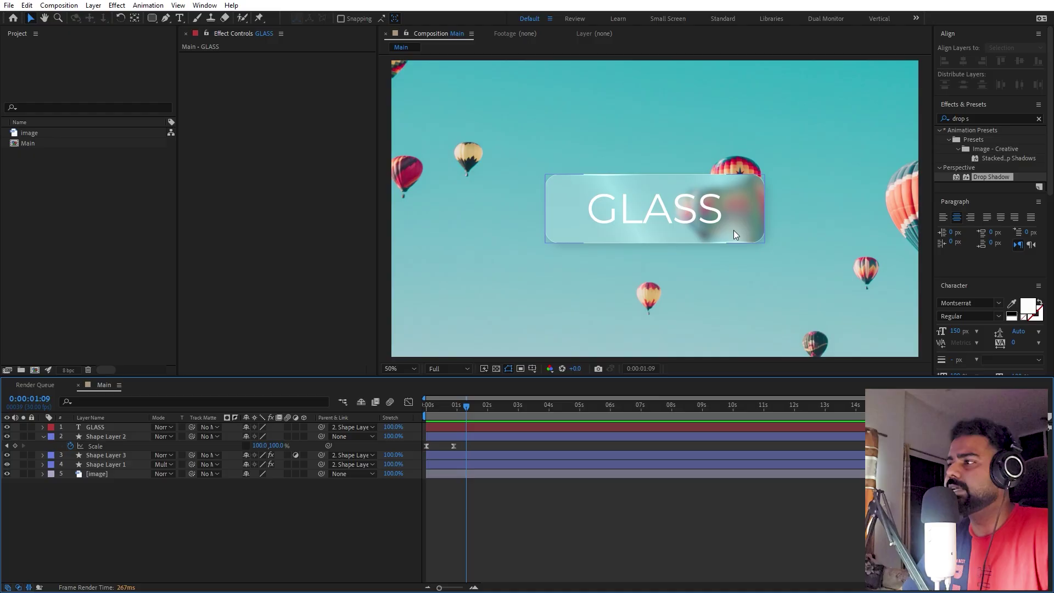
left_click(680, 203)
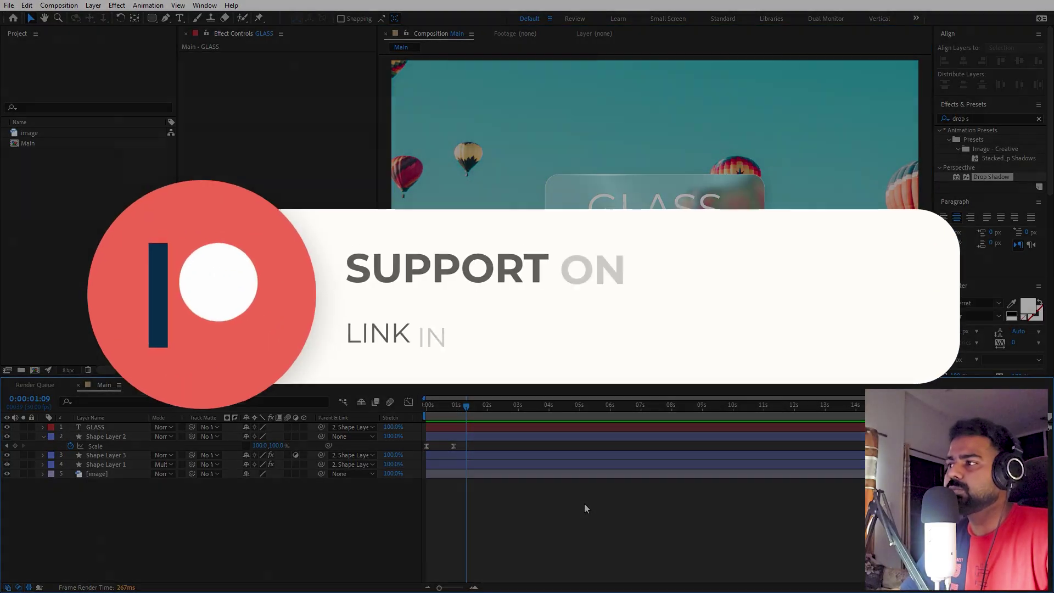